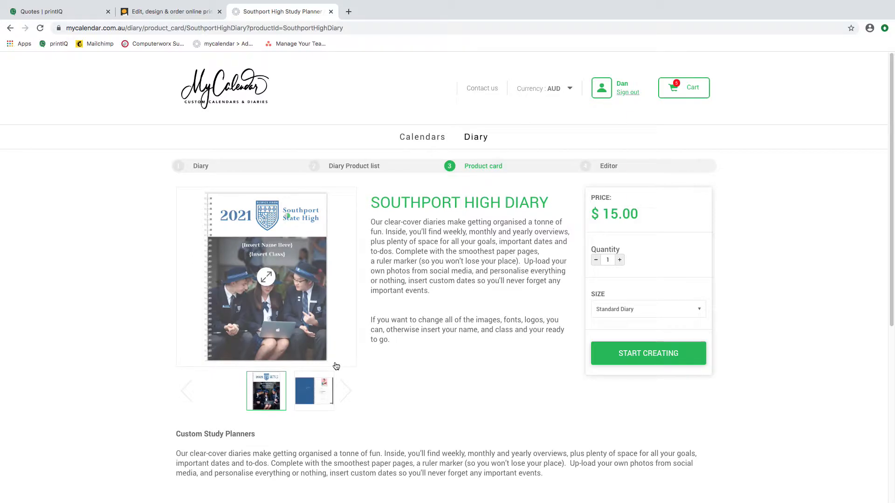
Step: Preview the blue diary spread and the January calendar, return to the 2021 cover, then start creating
{"action": "left_click", "coordinate": [325, 392]}
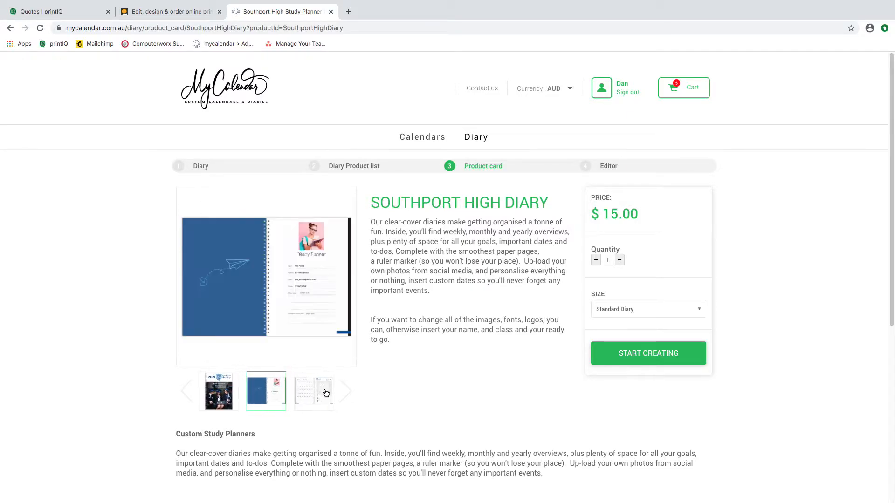
{"action": "left_click", "coordinate": [325, 392]}
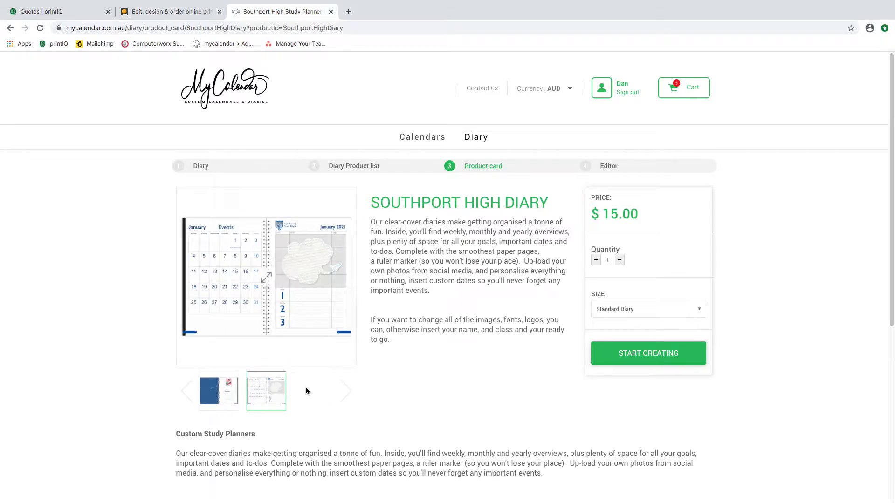
{"action": "left_click", "coordinate": [207, 400]}
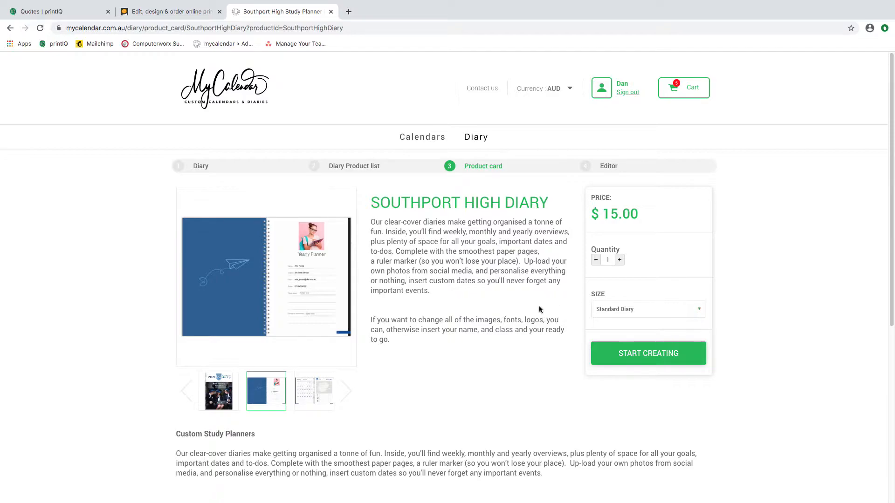
{"action": "left_click", "coordinate": [223, 388]}
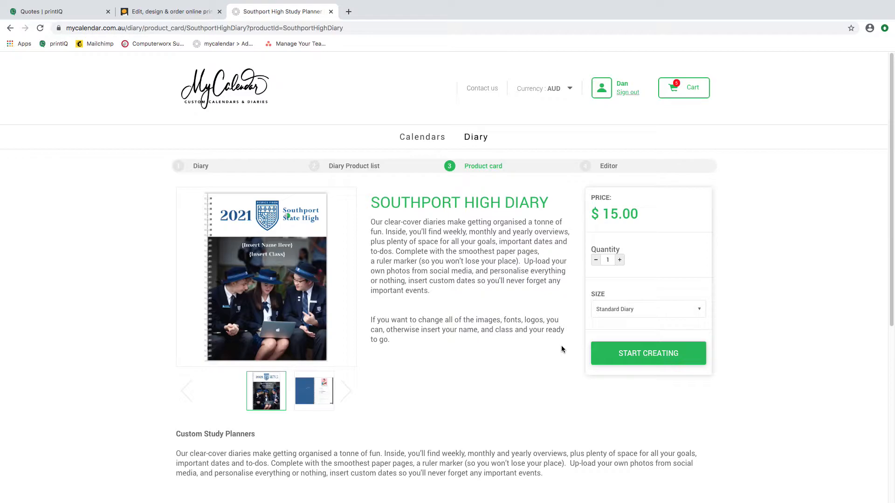
{"action": "left_click", "coordinate": [641, 355]}
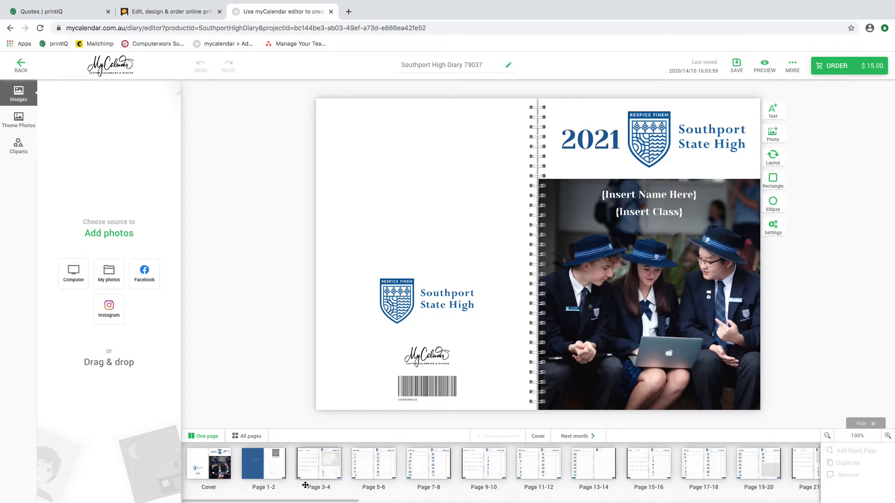
{"action": "left_click", "coordinate": [273, 471]}
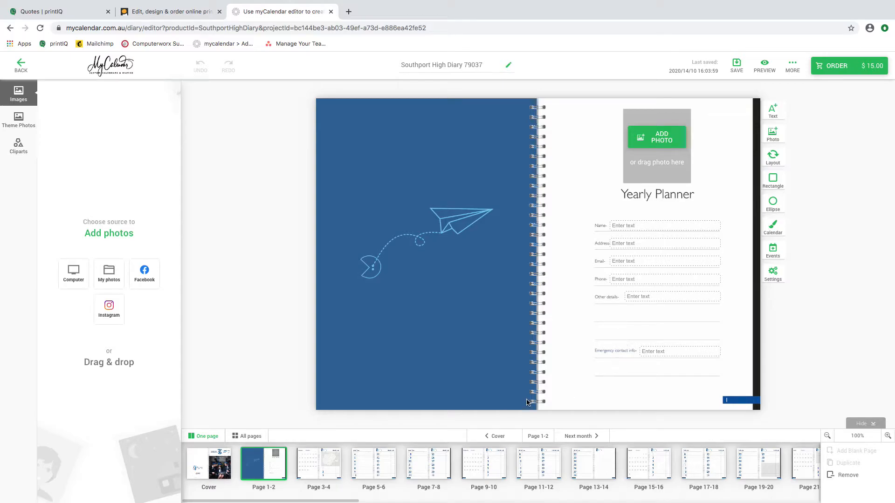
{"action": "left_click", "coordinate": [325, 468]}
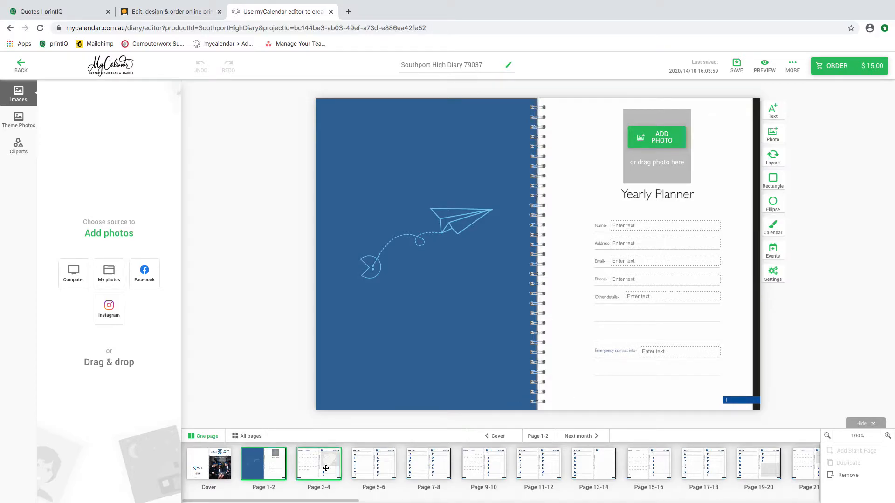
{"action": "left_click", "coordinate": [375, 464]}
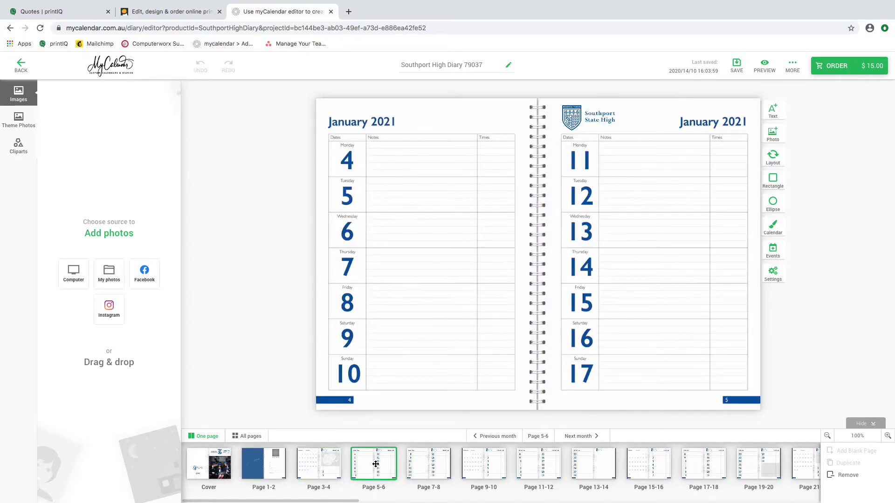
{"action": "left_click", "coordinate": [428, 465]}
{"action": "left_click", "coordinate": [495, 467]}
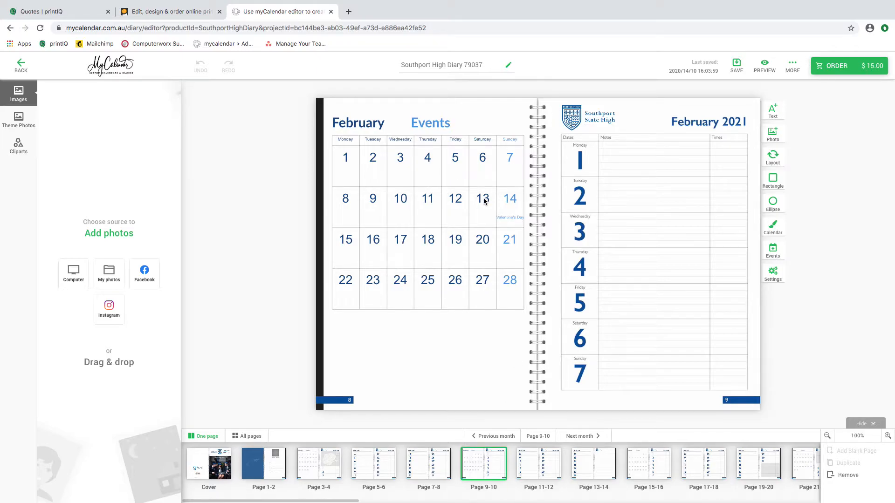
{"action": "left_click", "coordinate": [228, 466]}
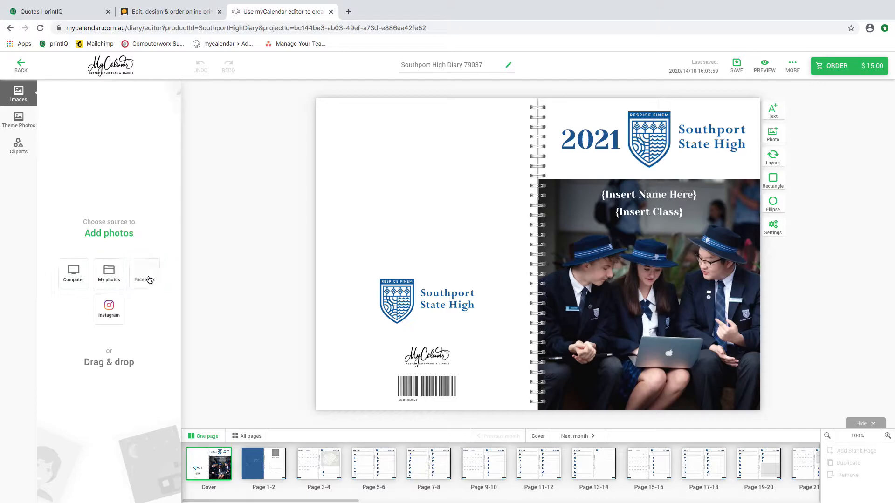
Step: Import the woman's portrait from the LOVE IS EVERYWHERE 29430 project into the diary's photos
{"action": "left_click", "coordinate": [109, 273]}
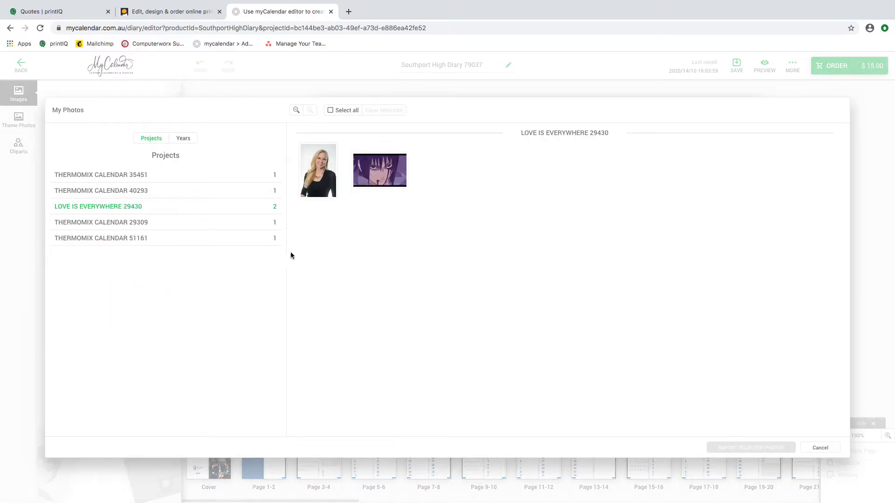
{"action": "left_click", "coordinate": [320, 180]}
{"action": "left_click", "coordinate": [320, 180]}
{"action": "left_click", "coordinate": [319, 173]}
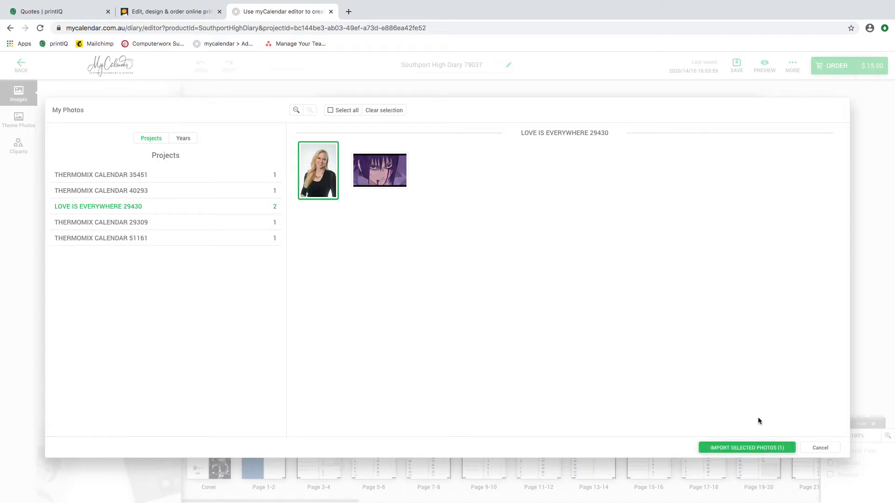
{"action": "left_click", "coordinate": [751, 449]}
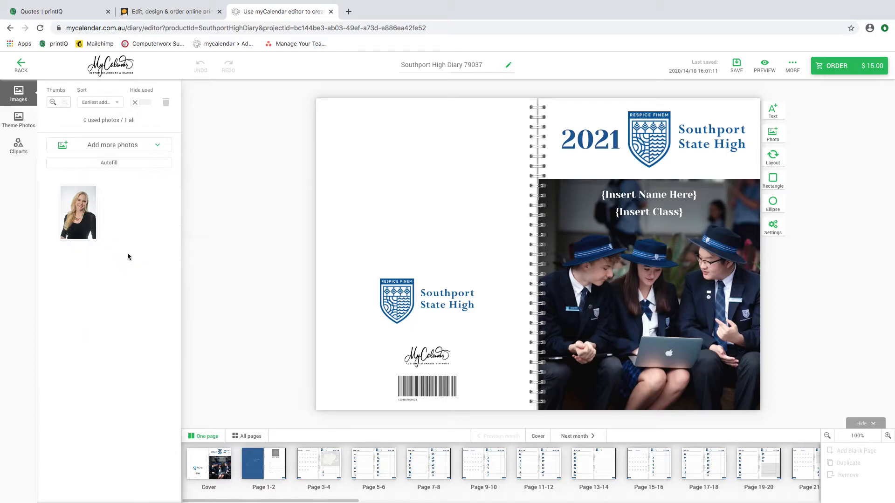
Step: Place the portrait on the front cover, then replace it with the Southport High theme photo
{"action": "left_click_drag", "start_coordinate": [78, 211], "coordinate": [654, 295]}
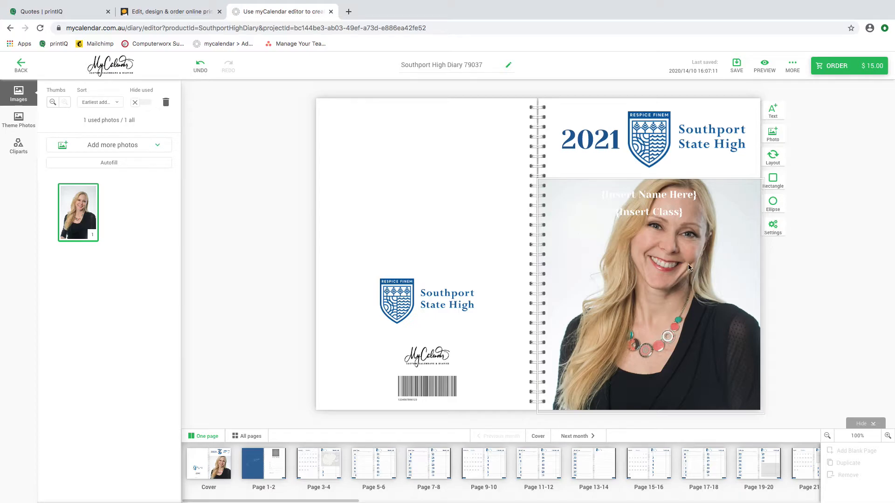
{"action": "left_click", "coordinate": [19, 117]}
{"action": "mouse_move", "coordinate": [65, 117]}
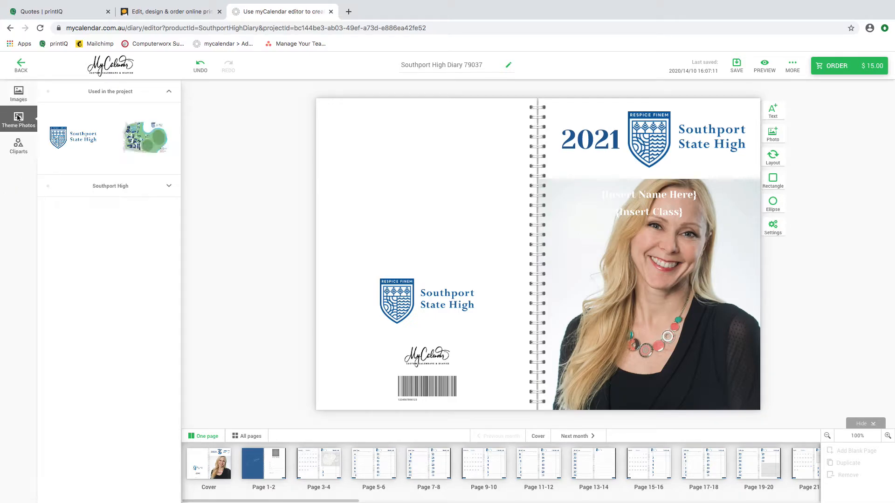
{"action": "left_click", "coordinate": [110, 91]}
{"action": "left_click", "coordinate": [117, 124]}
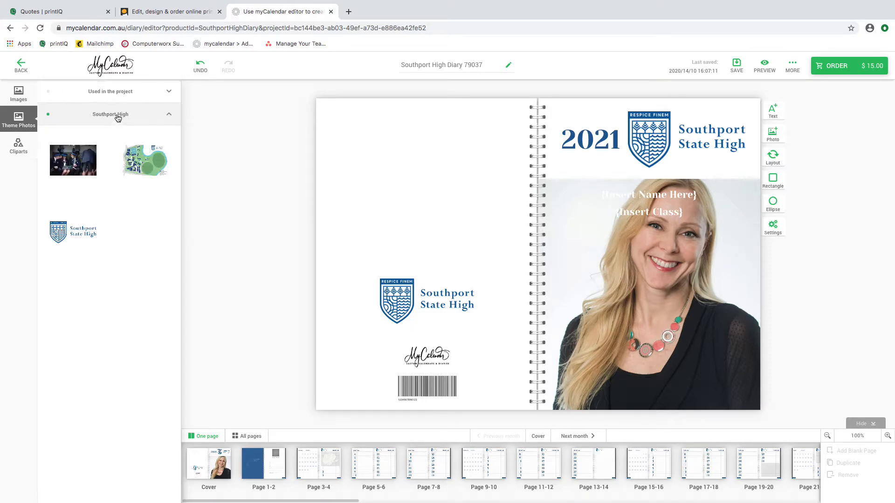
{"action": "mouse_move", "coordinate": [80, 163]}
{"action": "left_click_drag", "start_coordinate": [80, 163], "coordinate": [674, 352]}
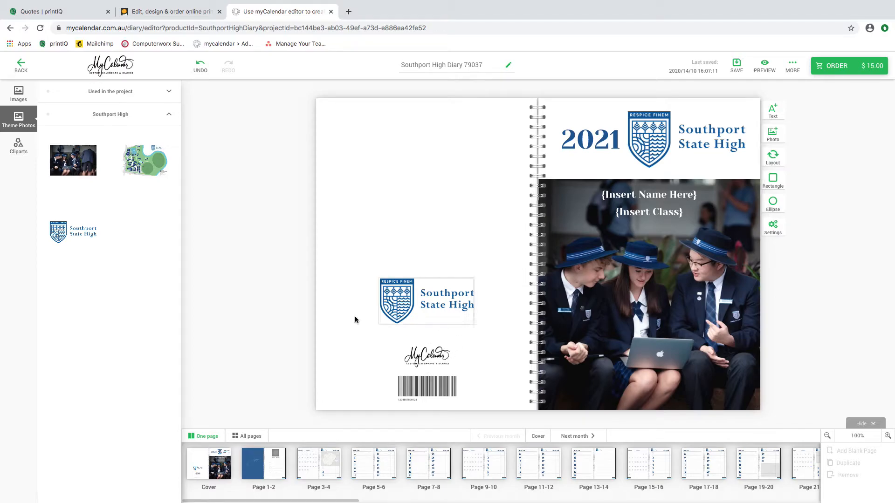
Step: Delete the unused portrait from the diary's uploaded photos
{"action": "left_click", "coordinate": [19, 93]}
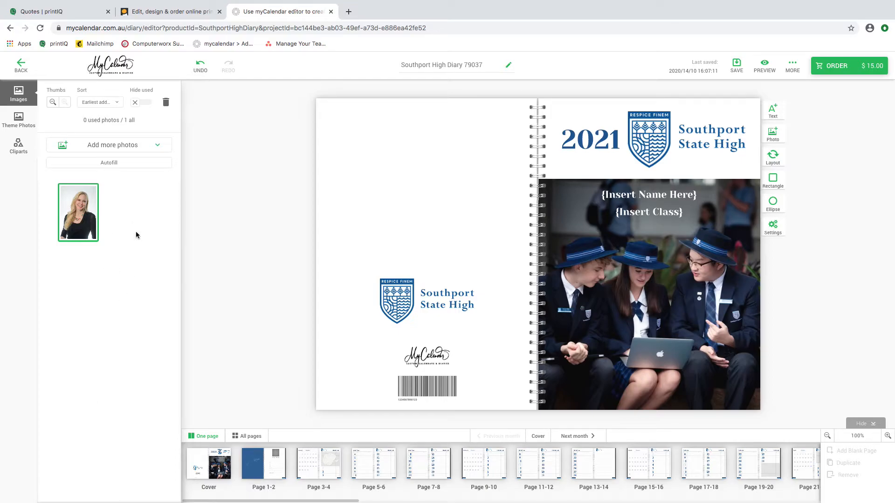
{"action": "mouse_move", "coordinate": [64, 188]}
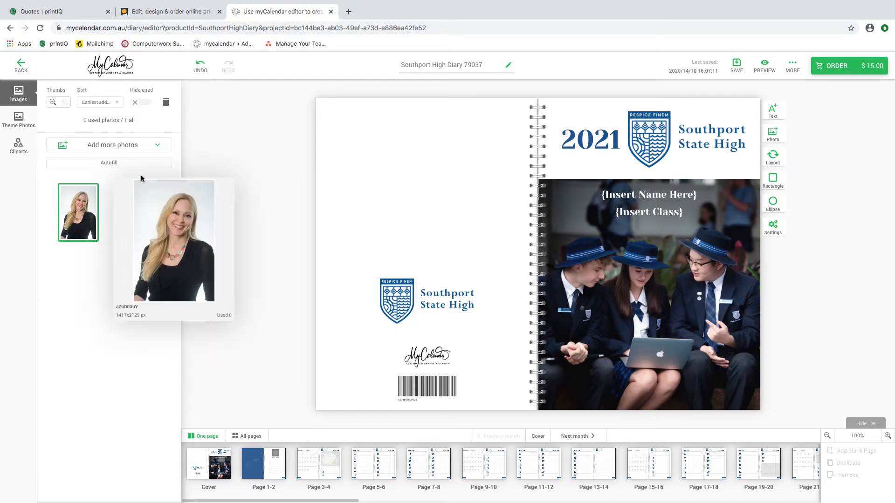
{"action": "left_click", "coordinate": [166, 103]}
{"action": "left_click", "coordinate": [409, 309]}
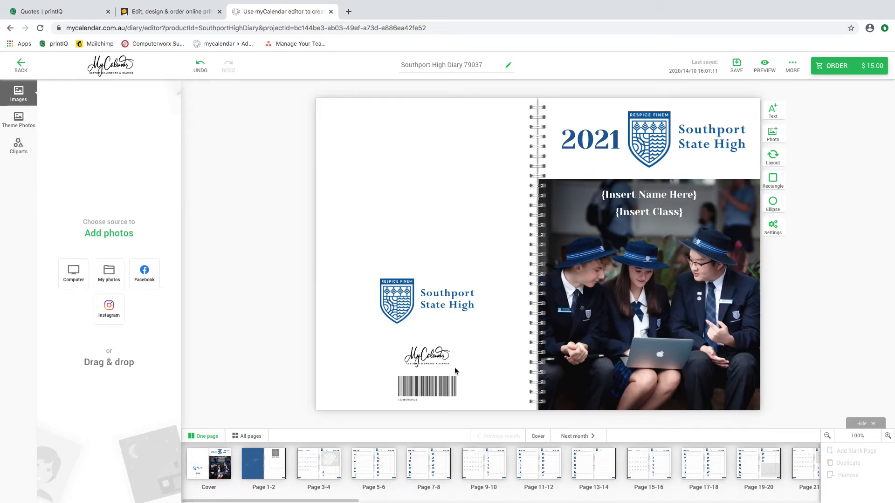
Step: Enter the owner's full name in the Name field on Yearly Planner pages 1-2
{"action": "left_click", "coordinate": [272, 471]}
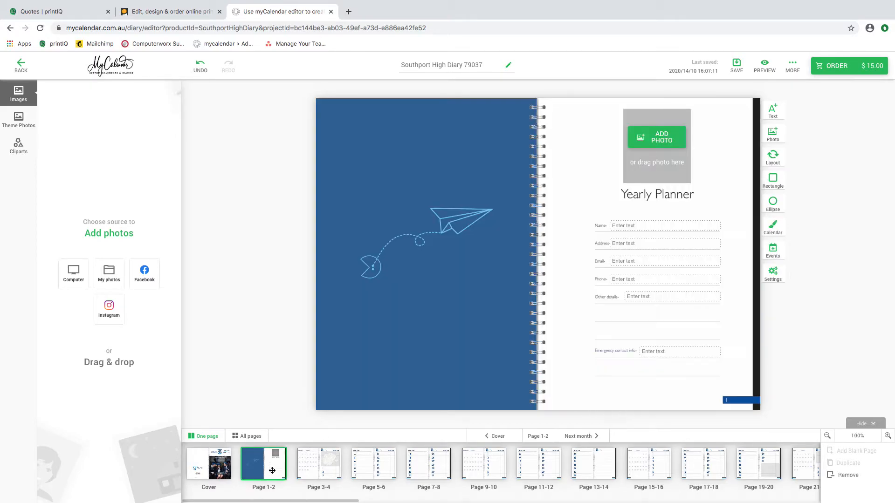
{"action": "left_click", "coordinate": [622, 225]}
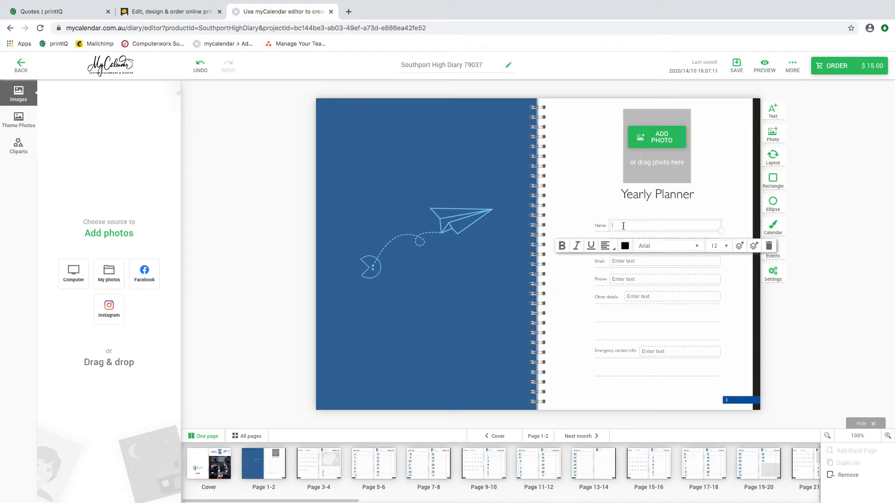
{"action": "left_click", "coordinate": [651, 389]}
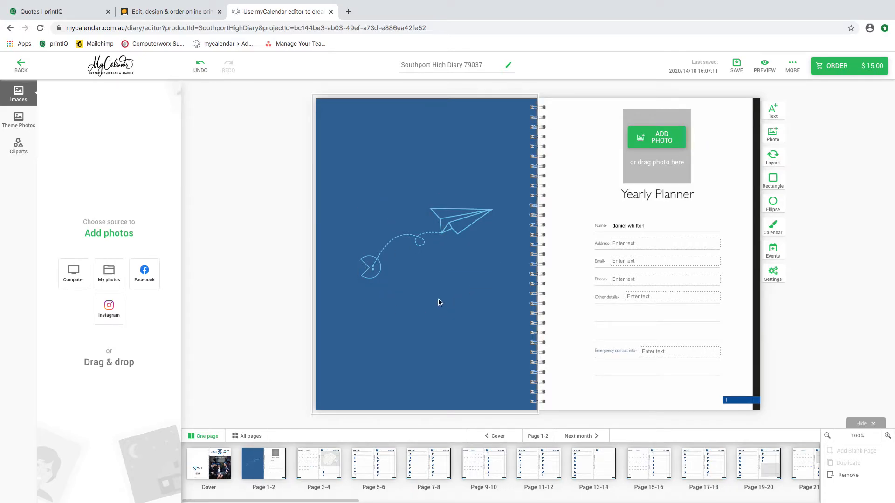
Step: Upload the portrait into the Yearly Planner photo frame, then go to the January spread
{"action": "left_click", "coordinate": [660, 144]}
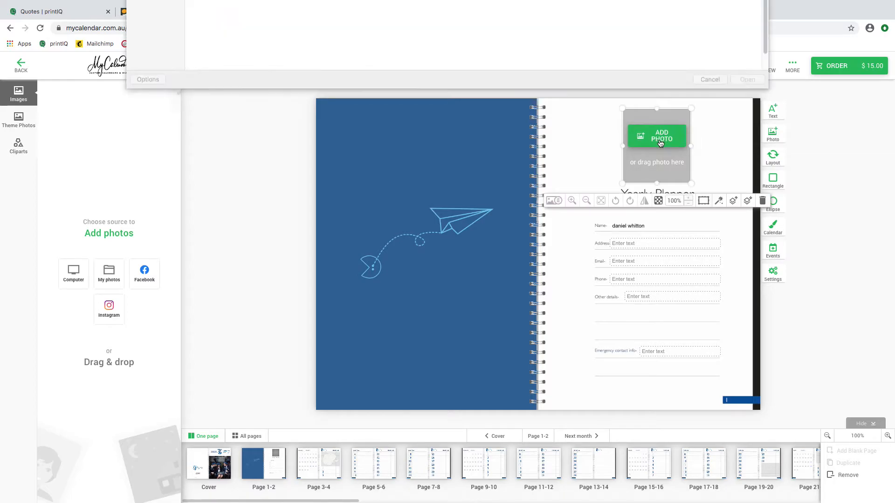
{"action": "double_click", "coordinate": [446, 35]}
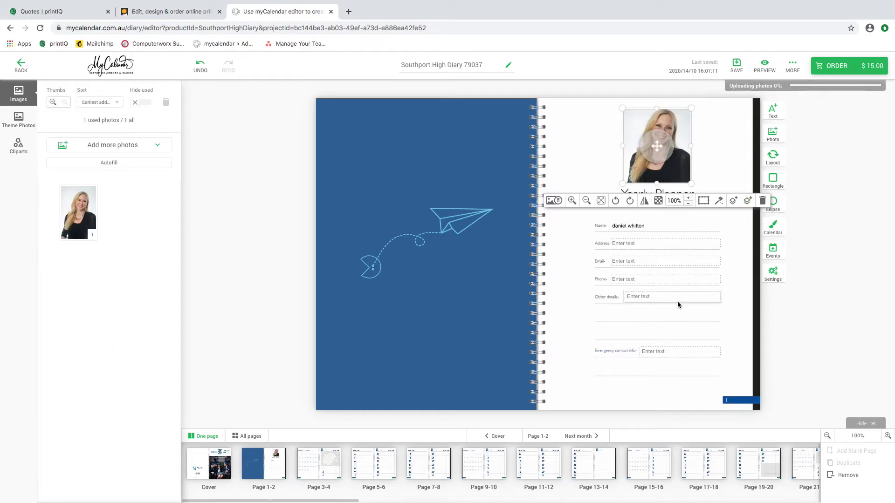
{"action": "left_click", "coordinate": [744, 273]}
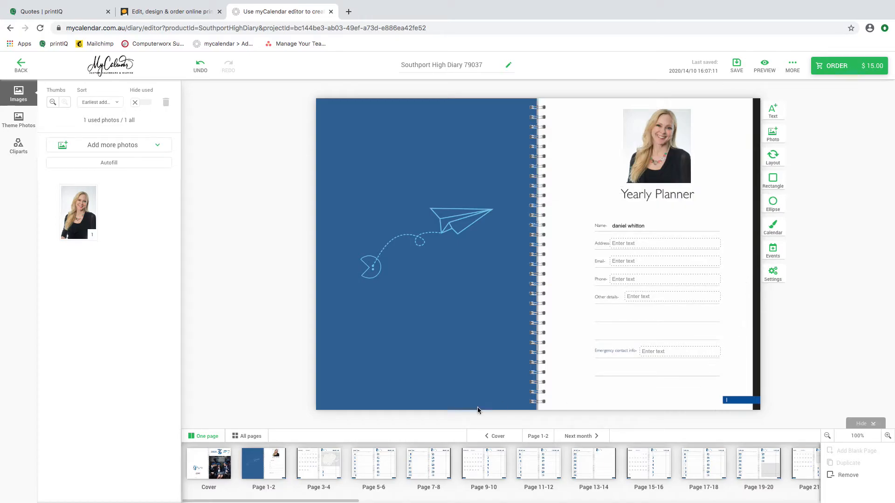
{"action": "left_click", "coordinate": [312, 464]}
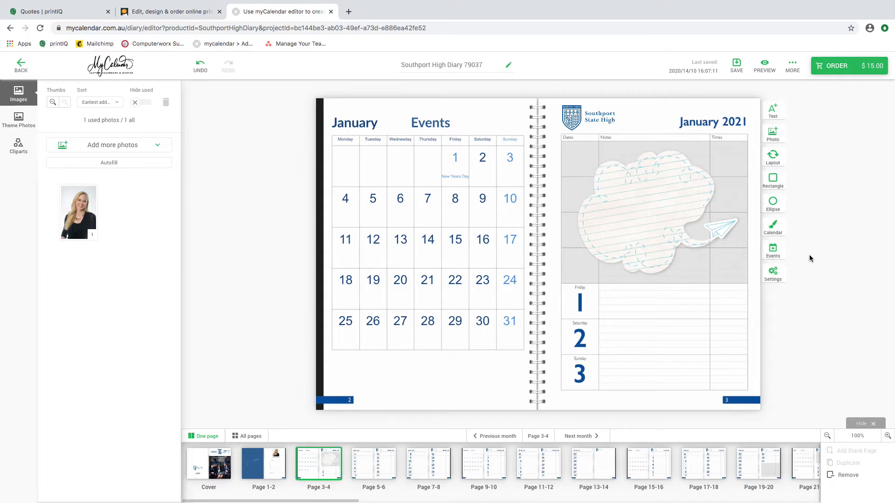
Step: Add a Birthday event on 4 January 2021 labelled with the owner's first name
{"action": "left_click", "coordinate": [770, 251]}
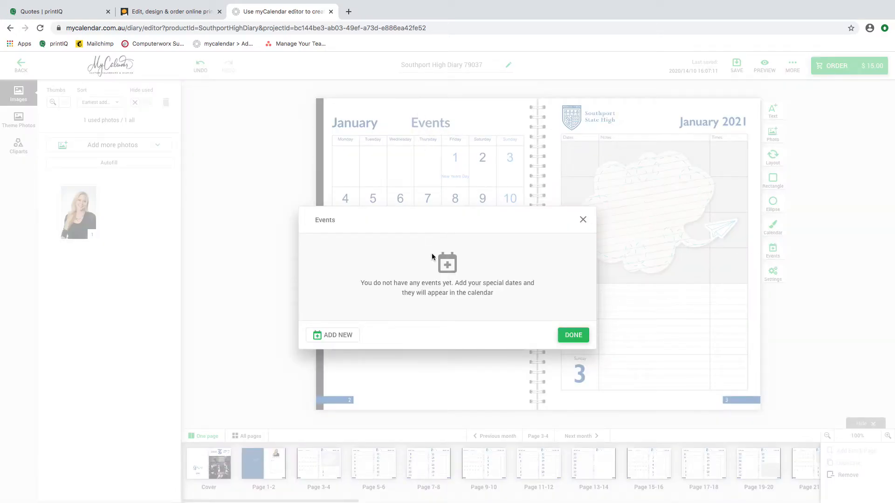
{"action": "left_click", "coordinate": [333, 337]}
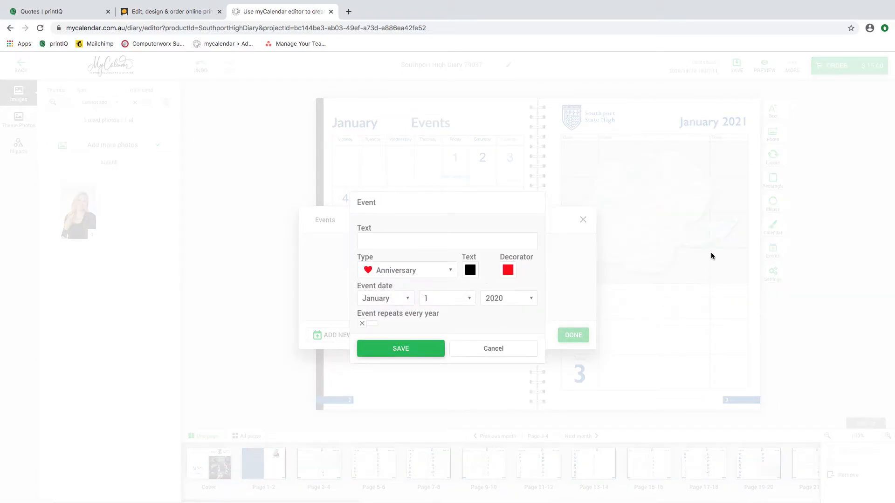
{"action": "type", "text": "Daniel Birthday"}
{"action": "left_click", "coordinate": [411, 270]}
{"action": "left_click", "coordinate": [404, 304]}
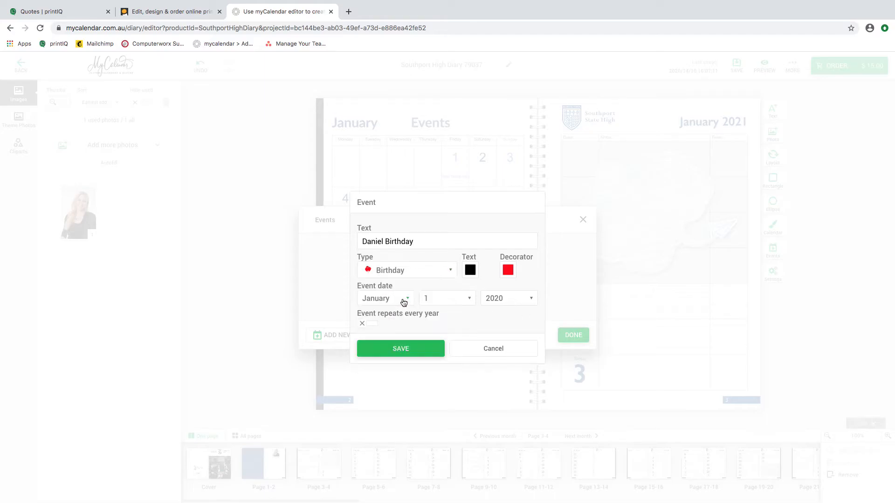
{"action": "left_click", "coordinate": [466, 301]}
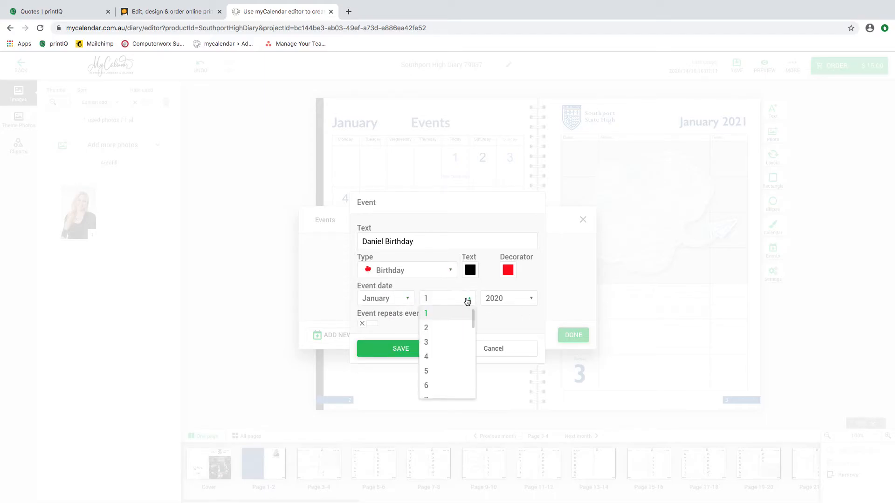
{"action": "left_click", "coordinate": [453, 358]}
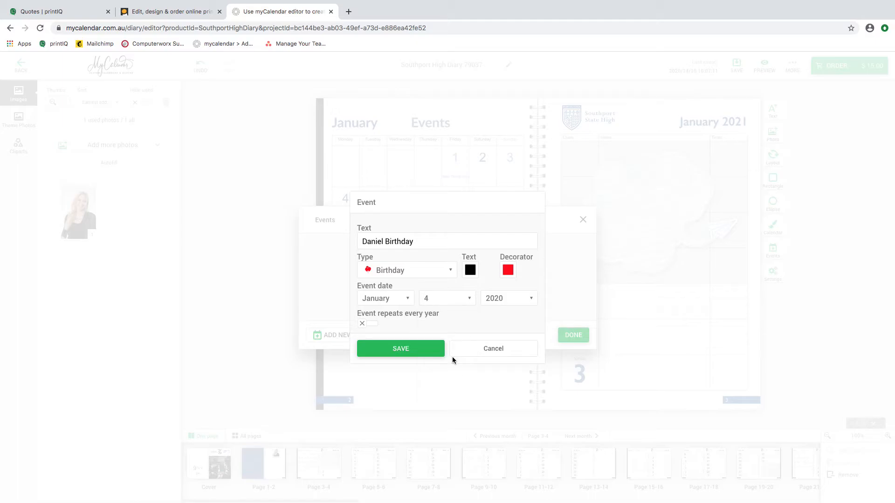
{"action": "left_click", "coordinate": [527, 299]}
{"action": "left_click", "coordinate": [519, 328]}
{"action": "left_click", "coordinate": [421, 350]}
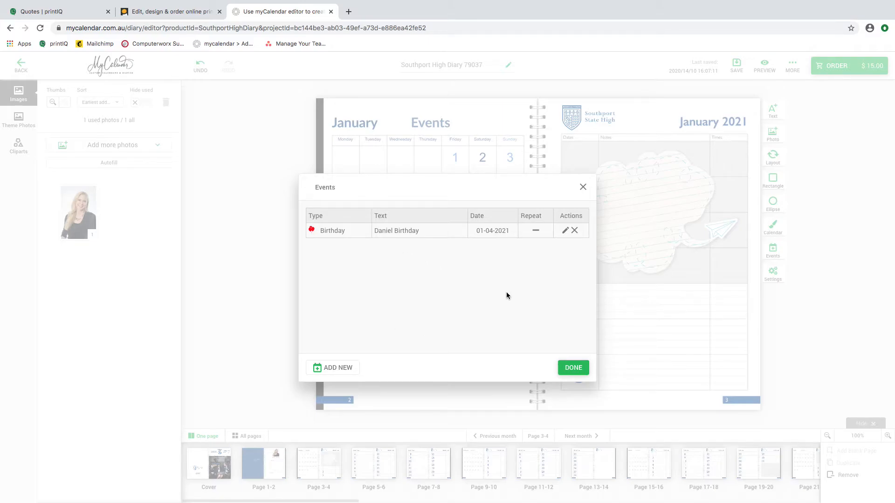
Step: Start a new event dated 3 March 2021 with the text 'dogo bithdar'
{"action": "left_click", "coordinate": [351, 368]}
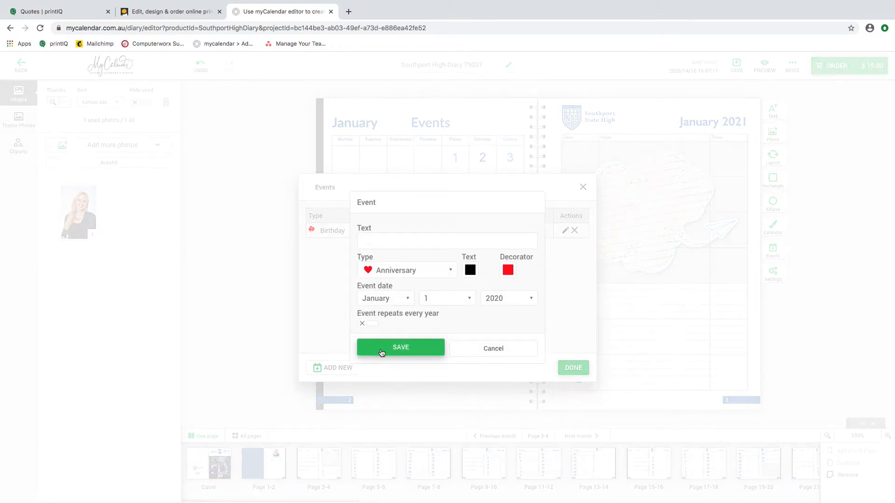
{"action": "left_click", "coordinate": [398, 301]}
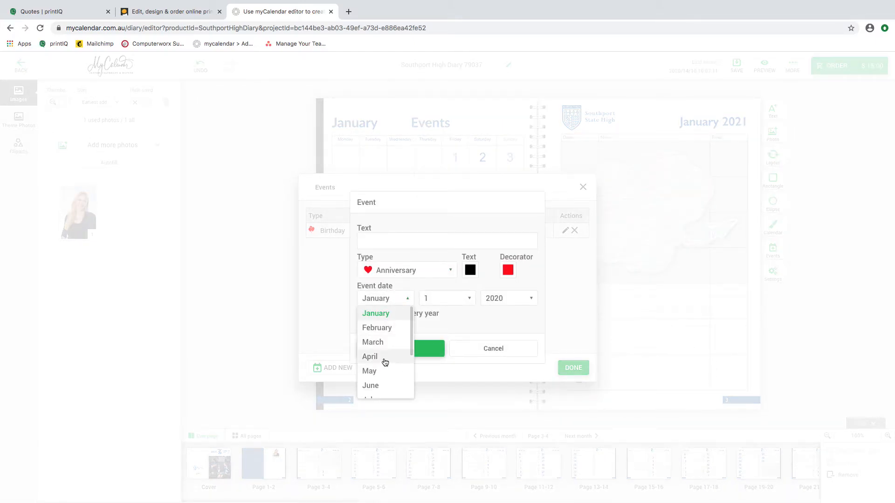
{"action": "left_click", "coordinate": [384, 346]}
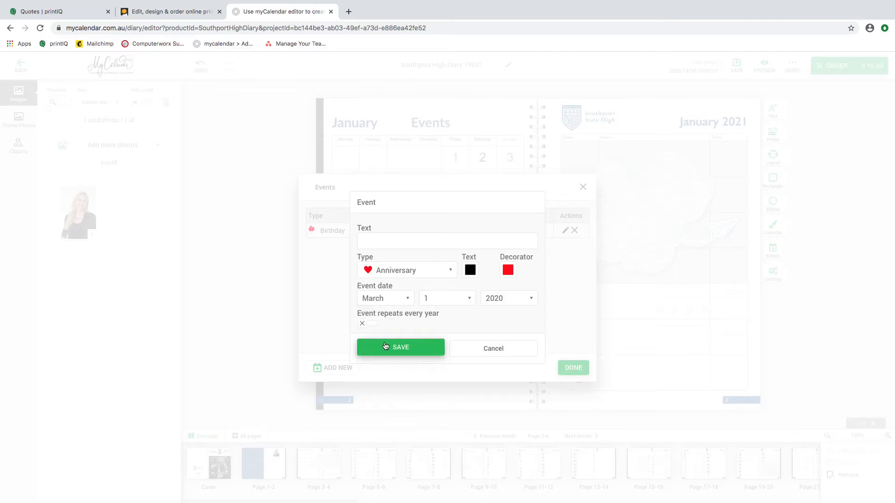
{"action": "left_click", "coordinate": [467, 299]}
{"action": "left_click", "coordinate": [448, 344]}
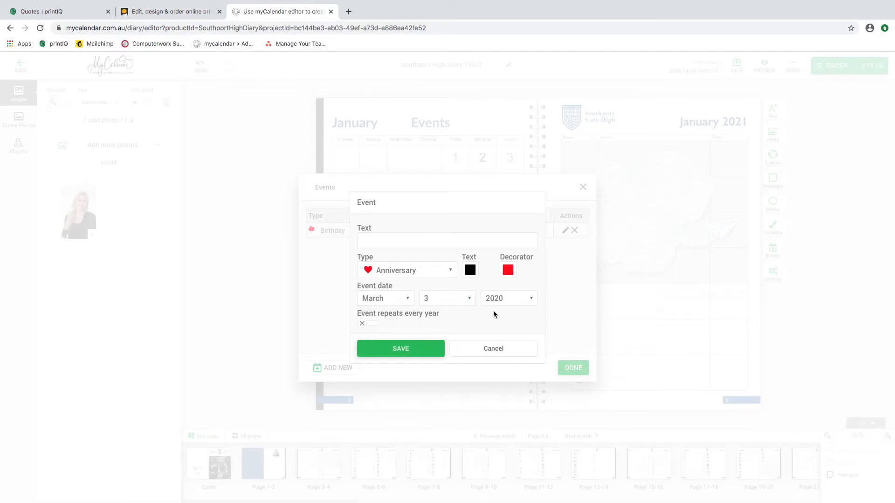
{"action": "left_click", "coordinate": [519, 300]}
{"action": "left_click", "coordinate": [517, 327]}
{"action": "left_click", "coordinate": [388, 240]}
{"action": "type", "text": "dogo bithda"}
{"action": "type", "text": "r"}
Step: Make it a Birthday event with a blue decorator, save it, and close the events list
{"action": "left_click", "coordinate": [378, 270]}
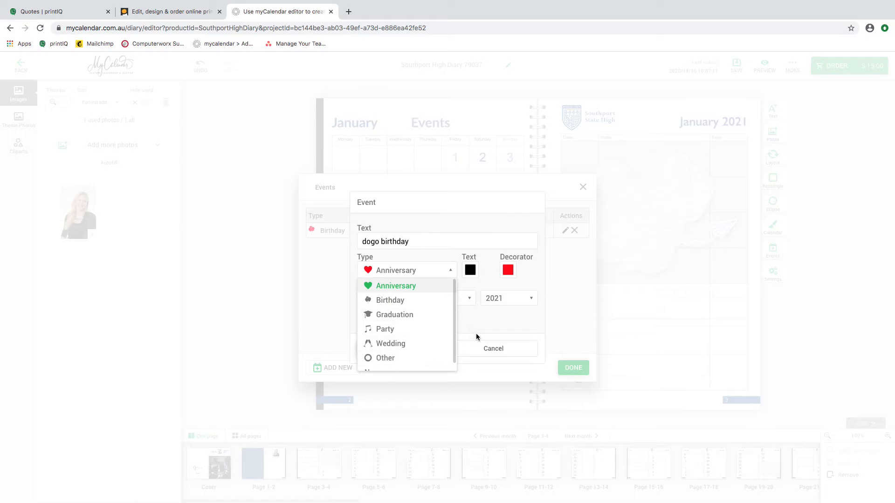
{"action": "scroll", "coordinate": [439, 353], "scroll_direction": "down", "scroll_amount": 1}
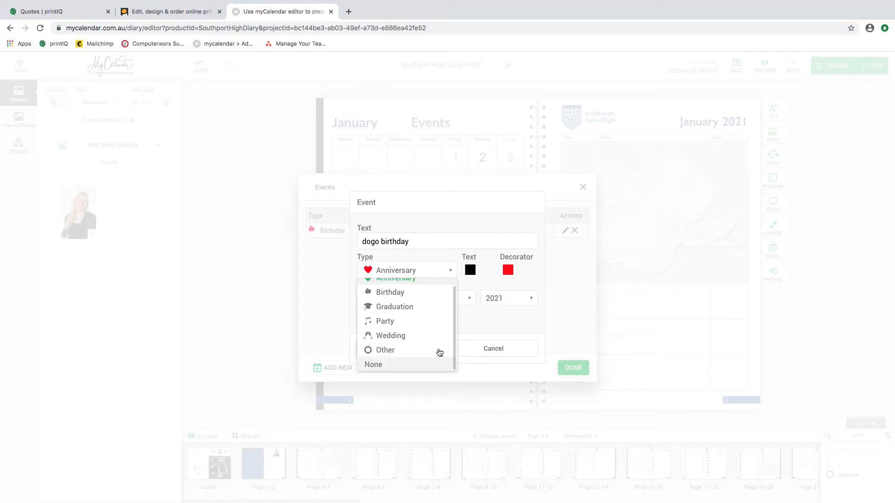
{"action": "left_click", "coordinate": [392, 293]}
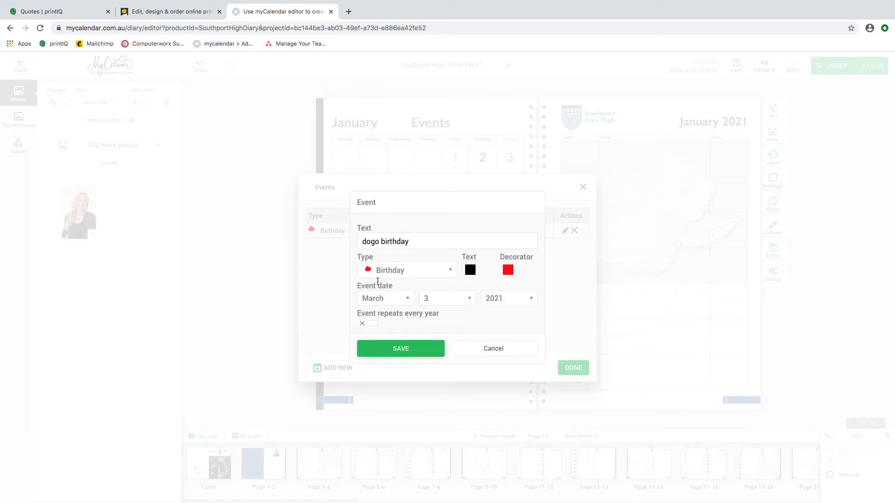
{"action": "left_click", "coordinate": [508, 271]}
{"action": "left_click", "coordinate": [408, 402]}
{"action": "left_click", "coordinate": [529, 267]}
{"action": "left_click", "coordinate": [421, 356]}
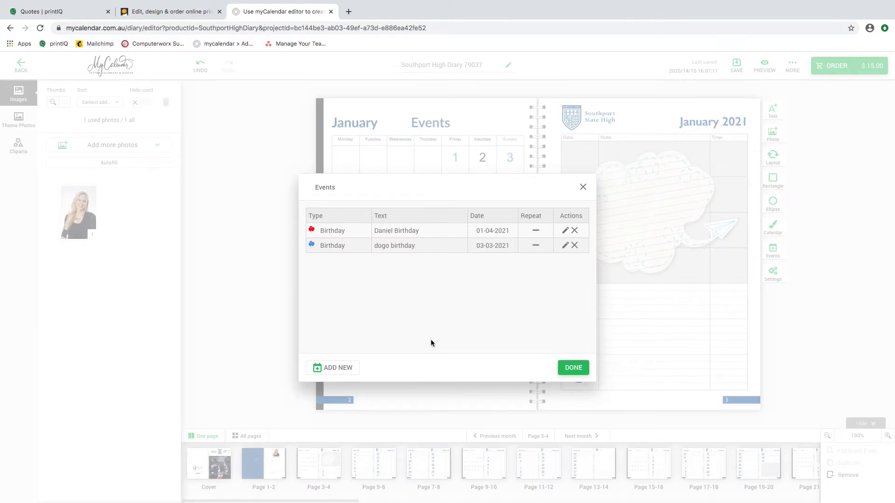
{"action": "left_click", "coordinate": [574, 367]}
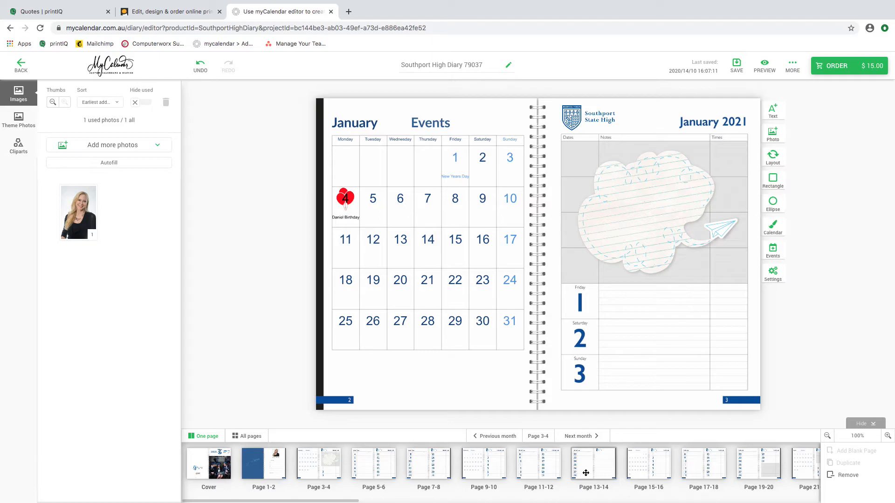
{"action": "left_click", "coordinate": [651, 473]}
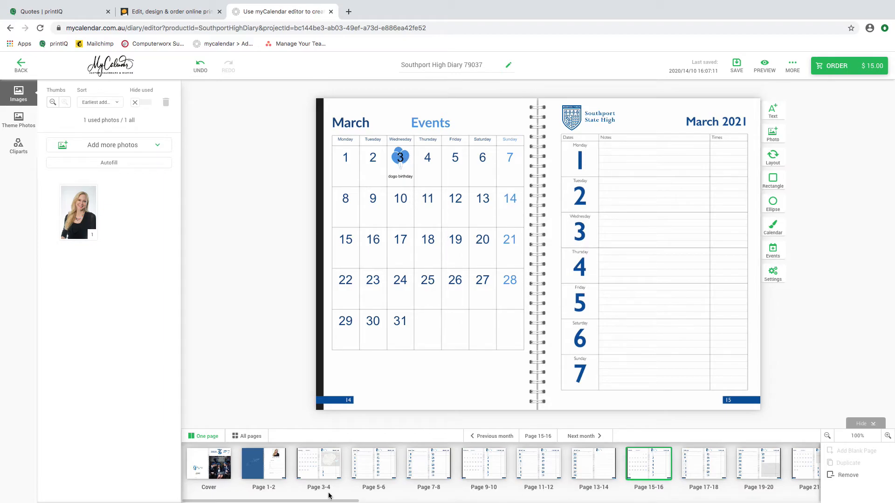
{"action": "left_click", "coordinate": [328, 471]}
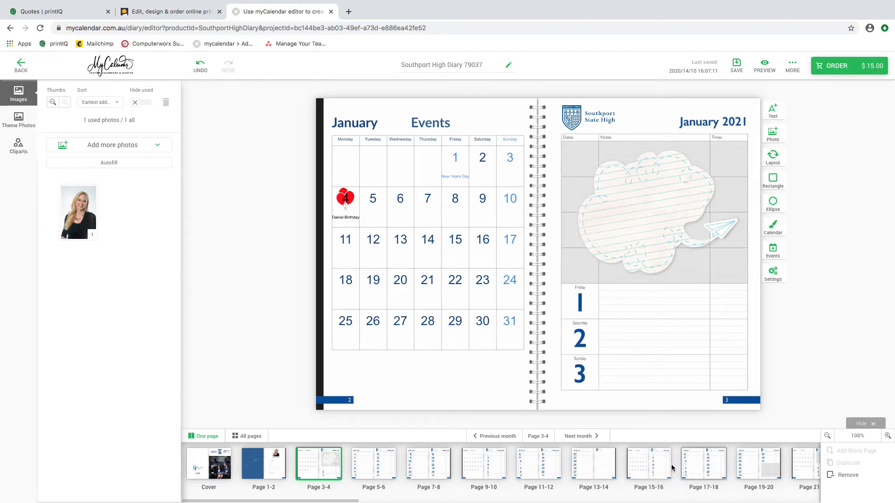
{"action": "left_click", "coordinate": [768, 473]}
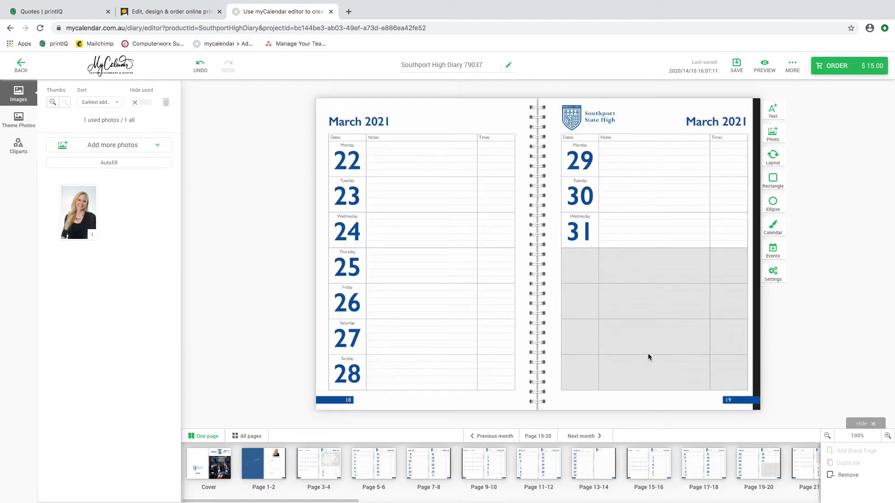
{"action": "left_click", "coordinate": [331, 463]}
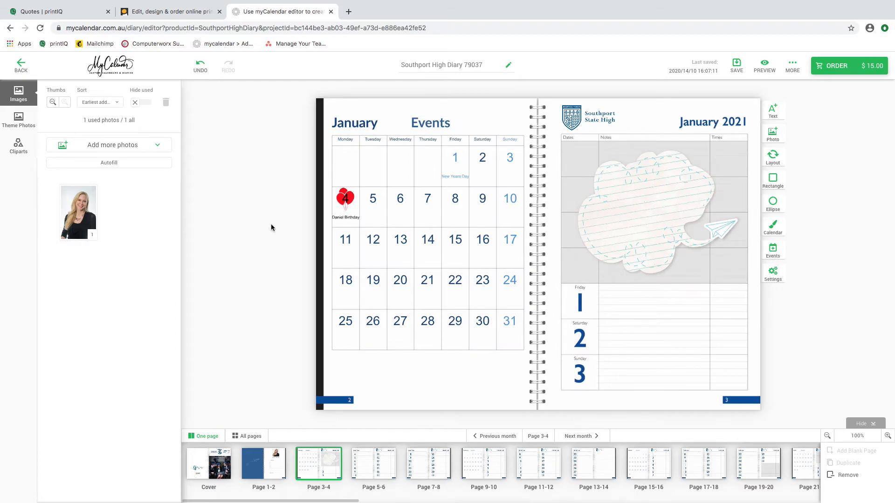
Step: Browse the School cliparts, then collapse the used-in-project group and return to uploaded photos
{"action": "left_click", "coordinate": [17, 147]}
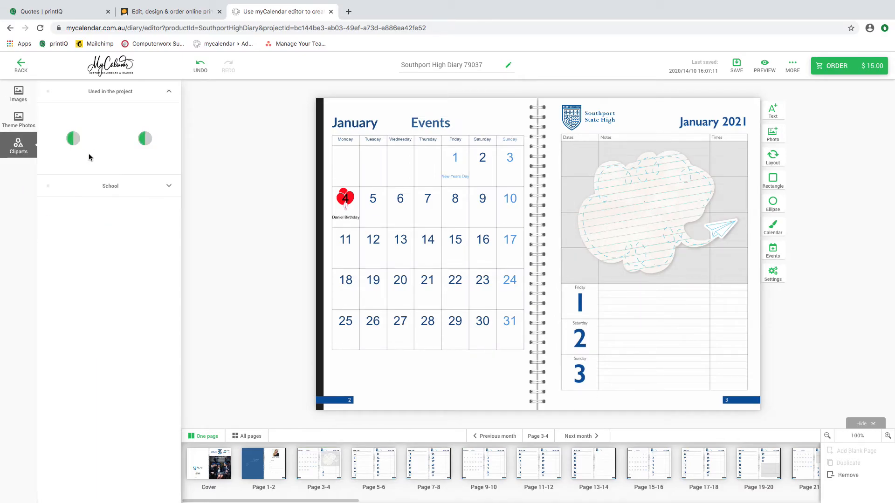
{"action": "left_click", "coordinate": [115, 191]}
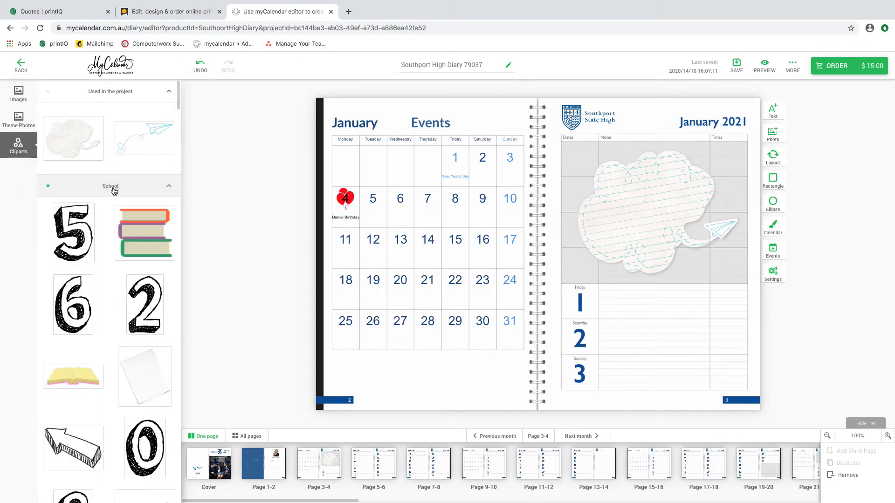
{"action": "scroll", "coordinate": [109, 376], "scroll_direction": "down", "scroll_amount": 5}
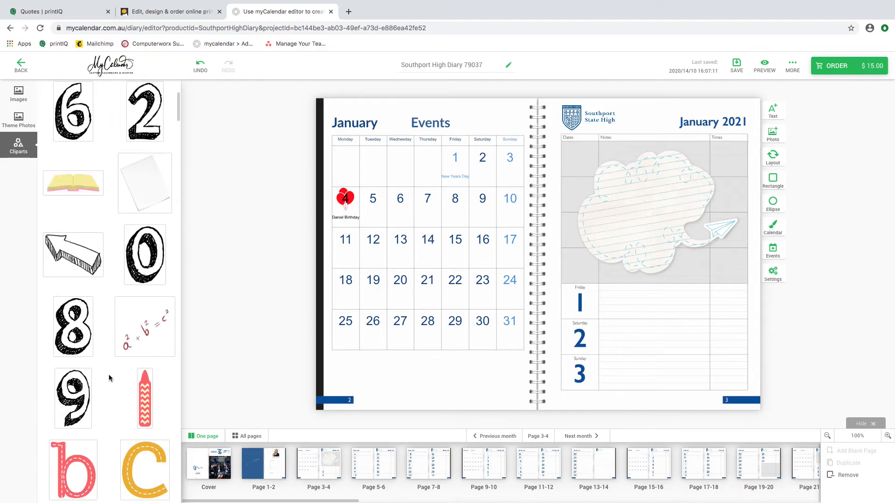
{"action": "scroll", "coordinate": [108, 374], "scroll_direction": "down", "scroll_amount": 2}
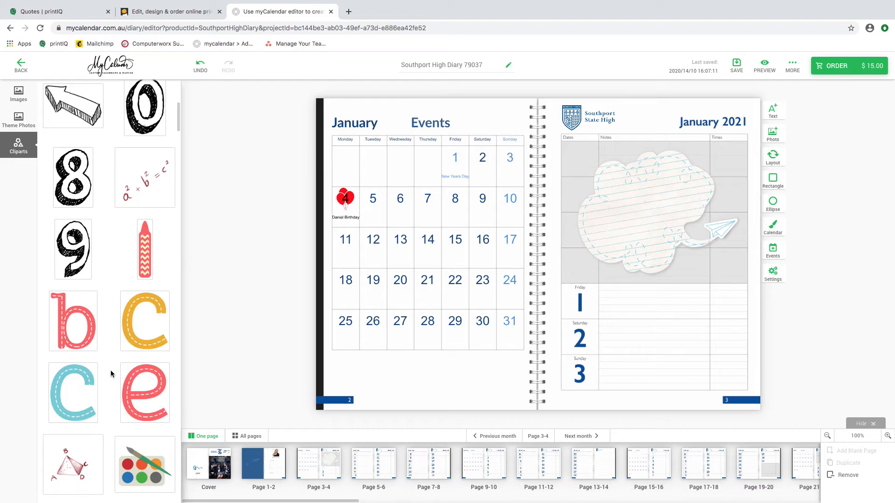
{"action": "mouse_move", "coordinate": [129, 378]}
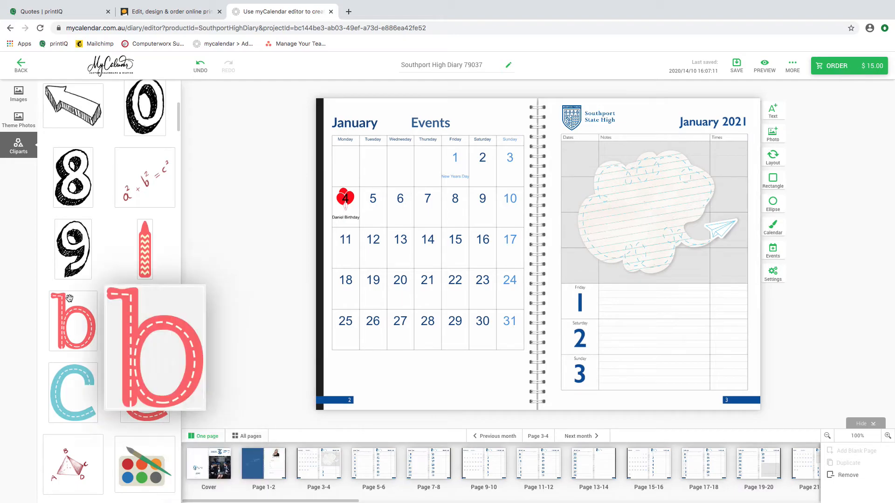
{"action": "scroll", "coordinate": [91, 312], "scroll_direction": "up", "scroll_amount": 7}
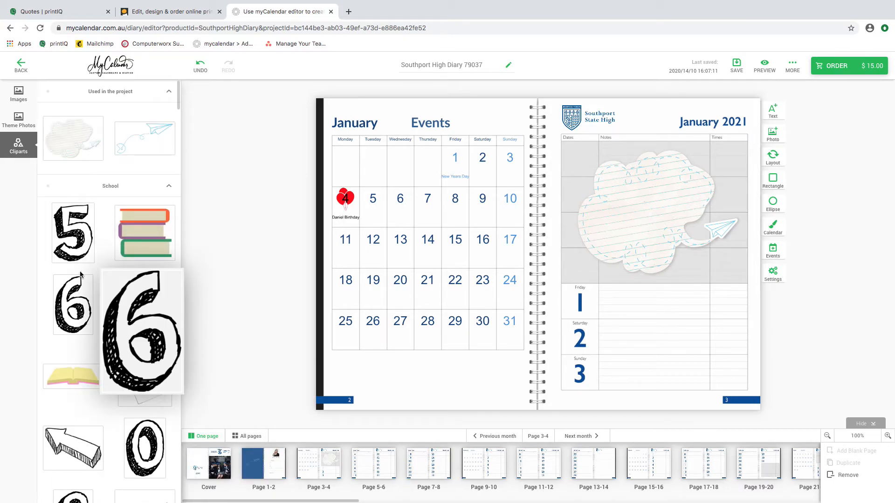
{"action": "left_click", "coordinate": [103, 92]}
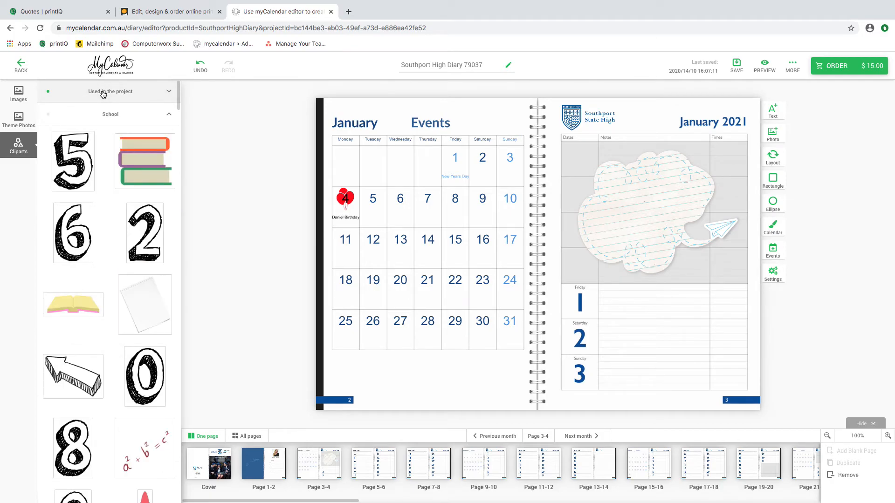
{"action": "left_click", "coordinate": [18, 93]}
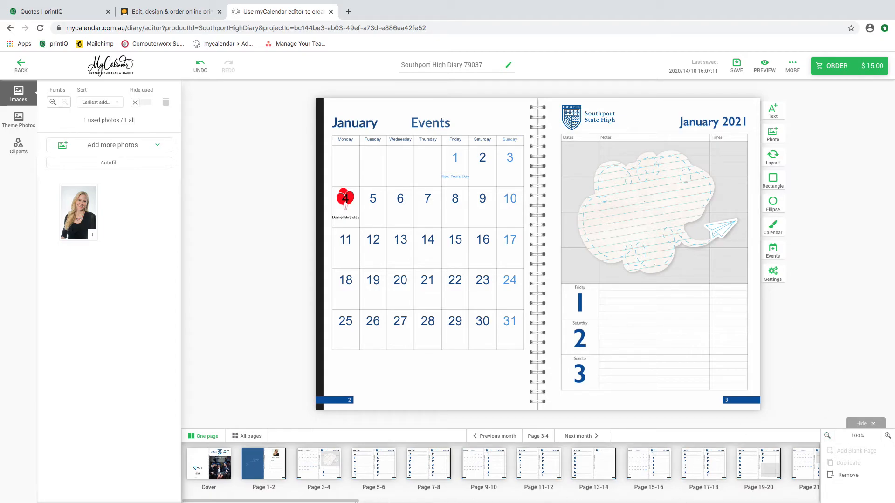
Step: Scroll the page strip to view the campus map spread (Page 79-80) and the last page
{"action": "left_click_drag", "start_coordinate": [349, 501], "coordinate": [506, 502]}
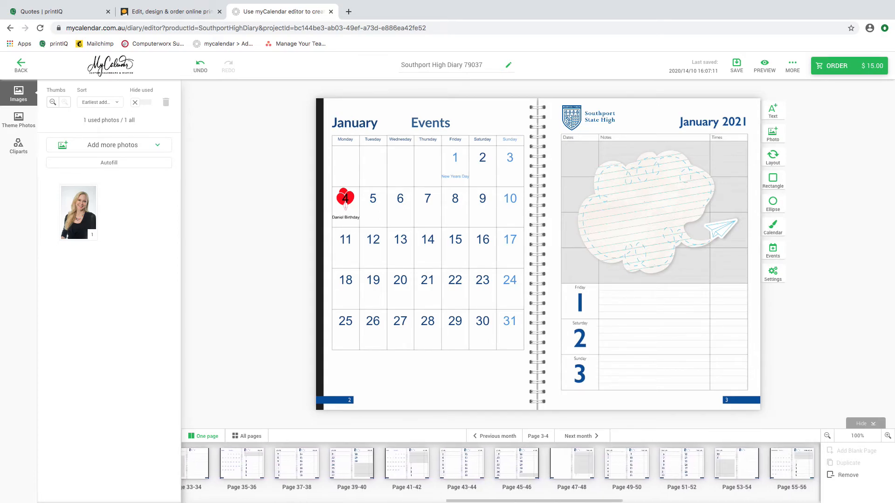
{"action": "left_click_drag", "start_coordinate": [633, 502], "coordinate": [708, 502]}
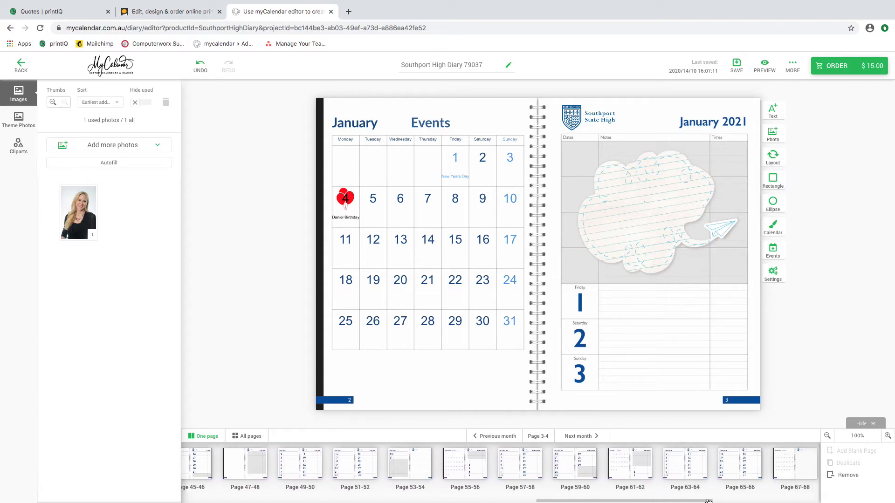
{"action": "left_click_drag", "start_coordinate": [770, 498], "coordinate": [796, 497]}
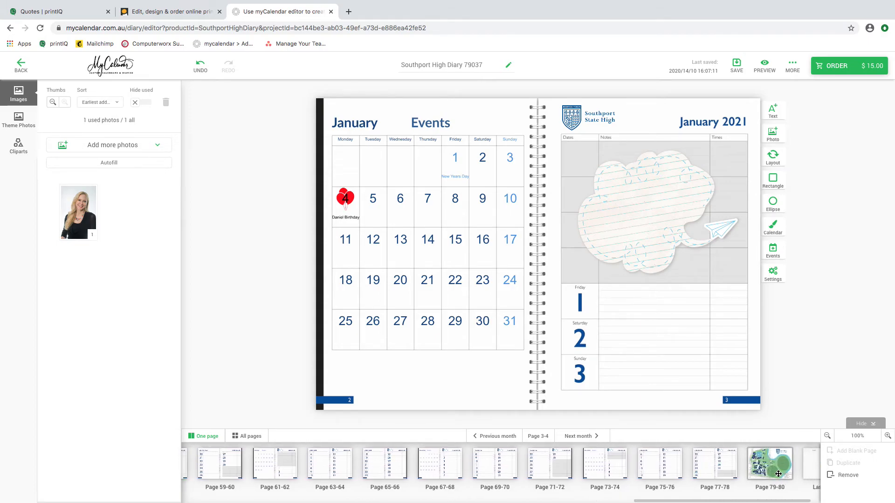
{"action": "left_click", "coordinate": [777, 474]}
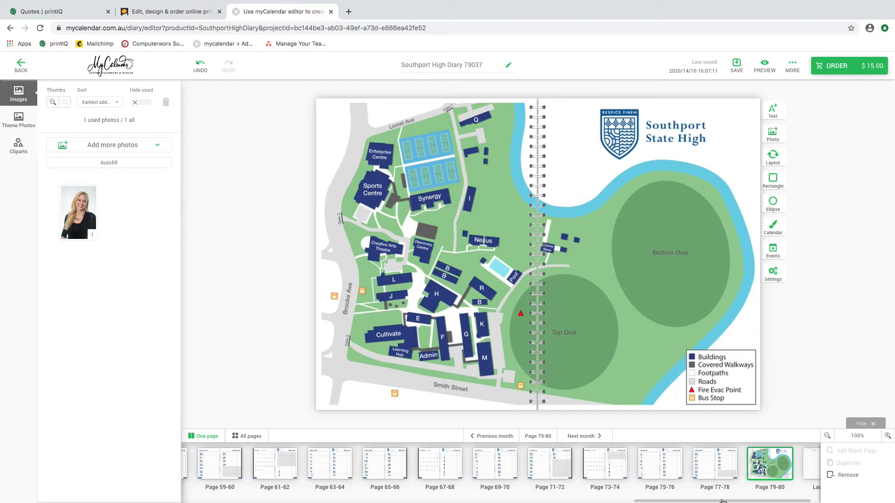
{"action": "left_click_drag", "start_coordinate": [723, 501], "coordinate": [748, 502]}
{"action": "left_click", "coordinate": [792, 464]}
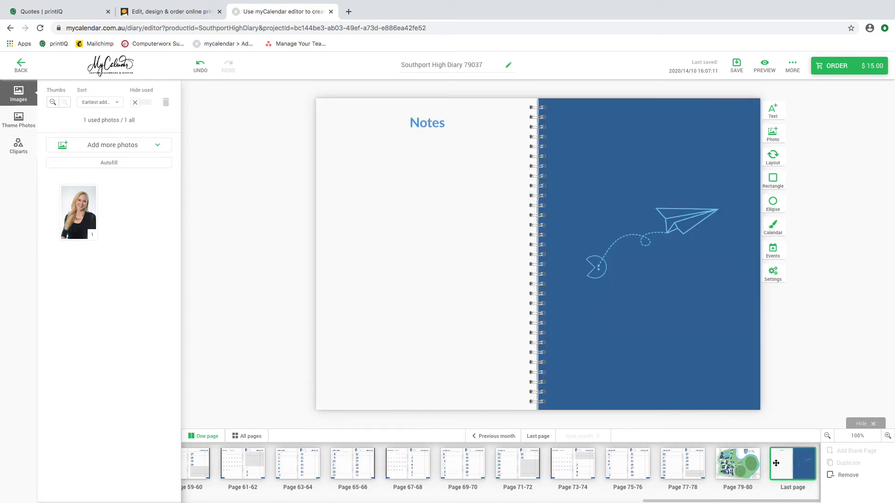
Step: Check the December spreads and pages 77-78, ending on the Page 75-76 December spread
{"action": "left_click", "coordinate": [625, 469]}
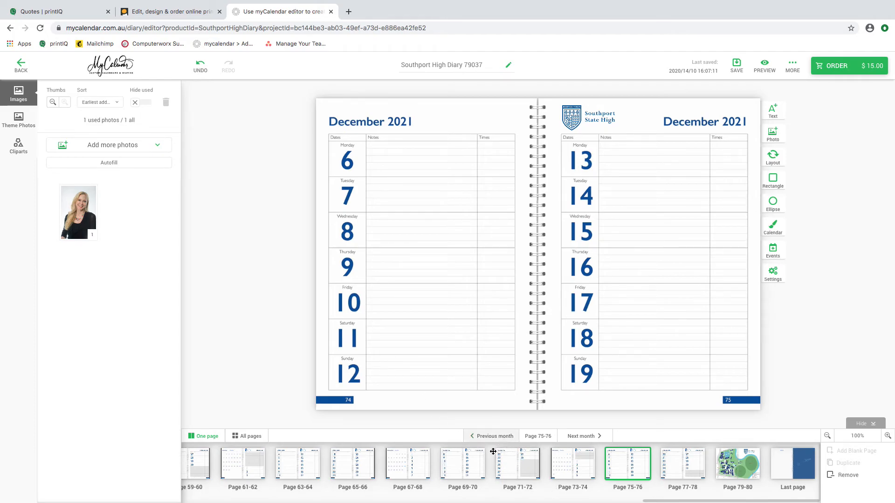
{"action": "left_click", "coordinate": [558, 472]}
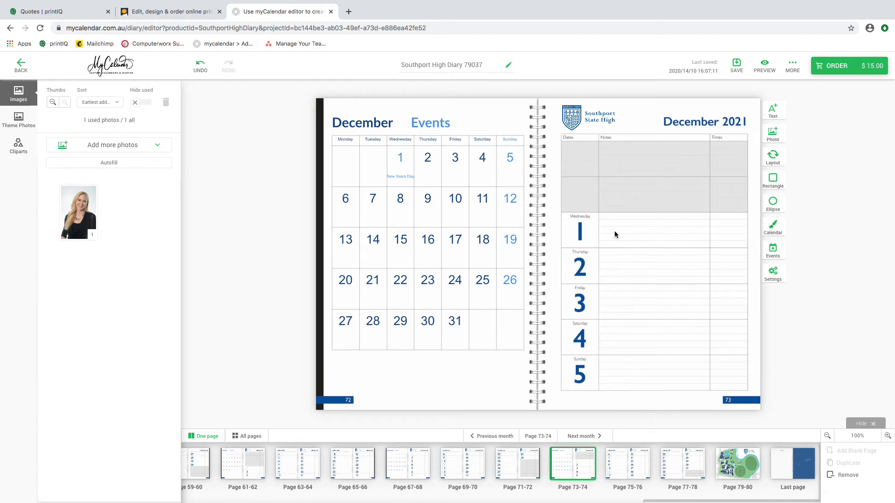
{"action": "left_click", "coordinate": [622, 471]}
{"action": "left_click", "coordinate": [673, 468]}
{"action": "left_click", "coordinate": [610, 474]}
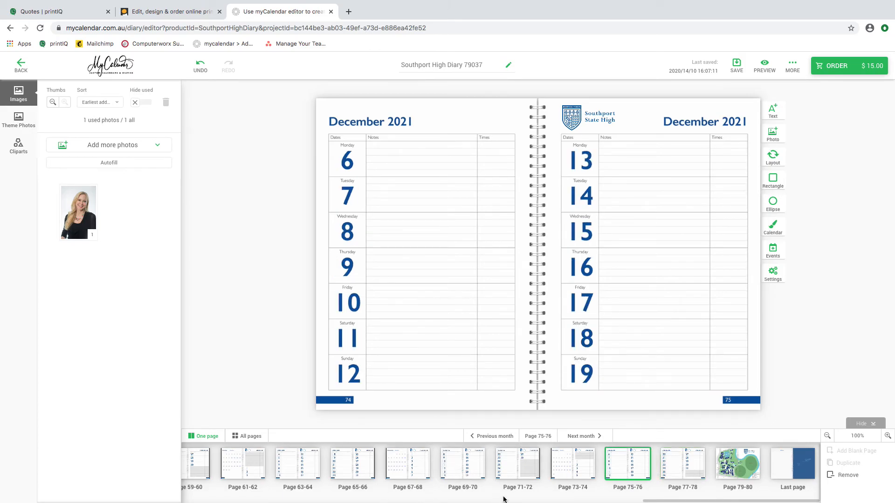
{"action": "left_click_drag", "start_coordinate": [649, 502], "coordinate": [185, 500]}
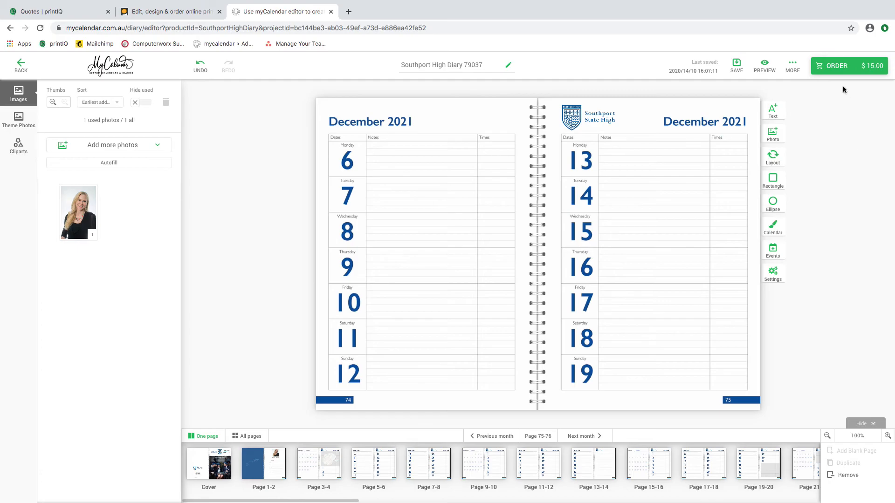
Step: Order the diary, confirming everything is fine and proceeding past the minor-flaw warning
{"action": "left_click", "coordinate": [835, 65]}
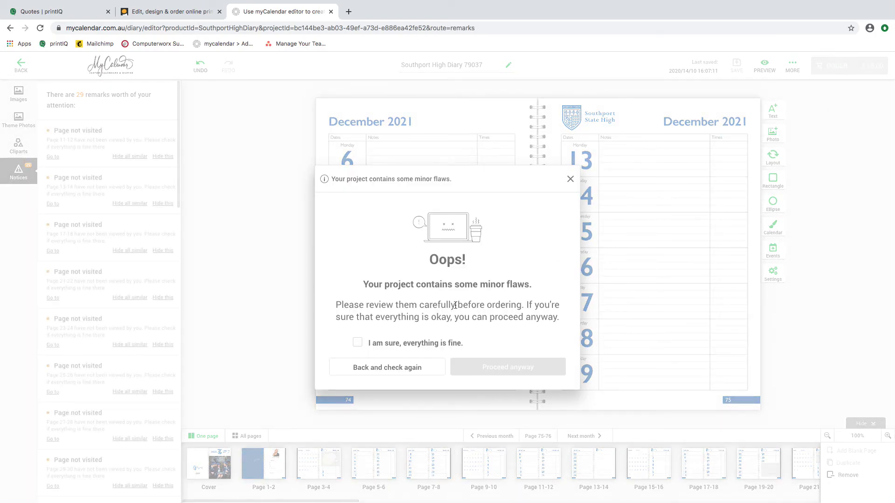
{"action": "left_click", "coordinate": [358, 342]}
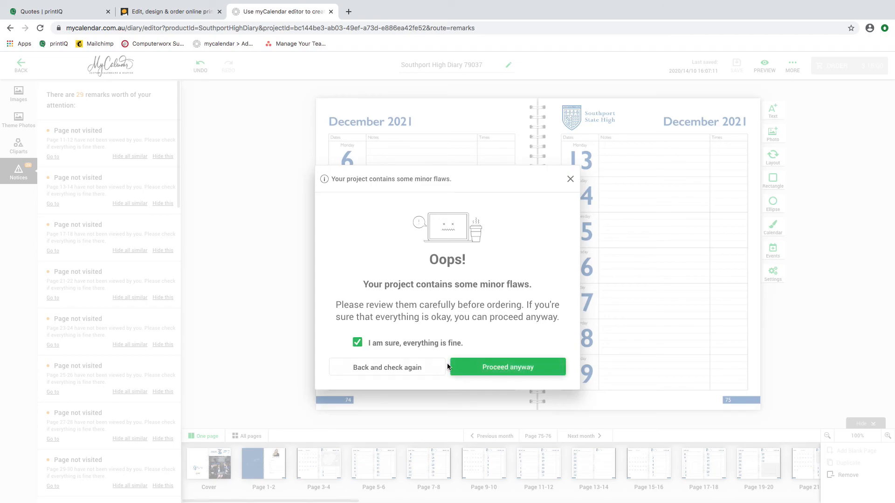
{"action": "left_click", "coordinate": [509, 366]}
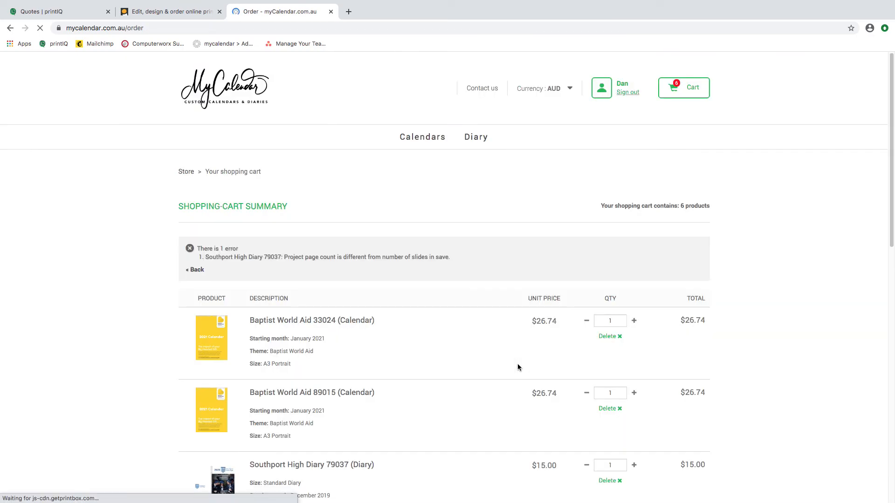
Step: Scroll through the cart's six products and $179.69 total, then back to the top
{"action": "scroll", "coordinate": [509, 357], "scroll_direction": "down", "scroll_amount": 1}
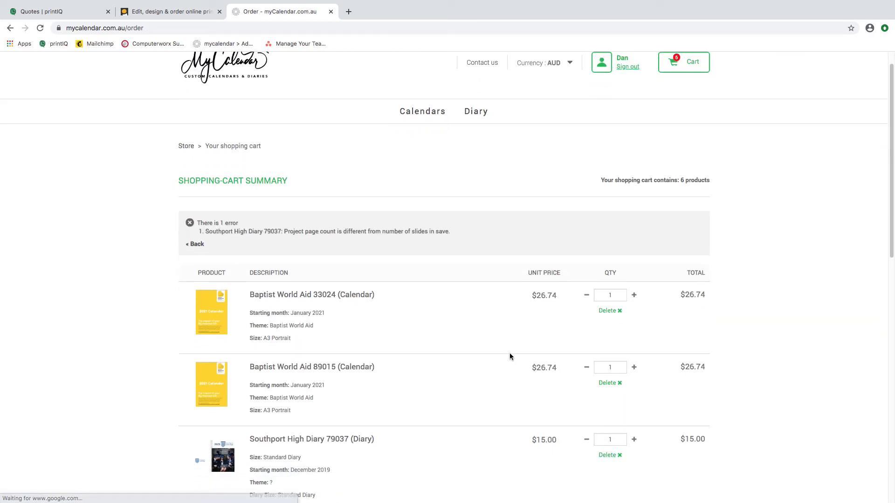
{"action": "scroll", "coordinate": [380, 252], "scroll_direction": "down", "scroll_amount": 2}
{"action": "scroll", "coordinate": [350, 406], "scroll_direction": "down", "scroll_amount": 1}
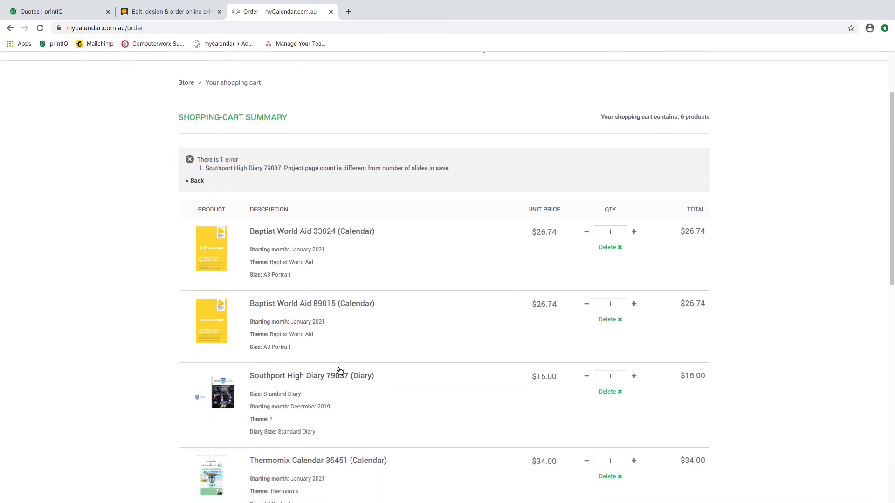
{"action": "scroll", "coordinate": [344, 375], "scroll_direction": "down", "scroll_amount": 1}
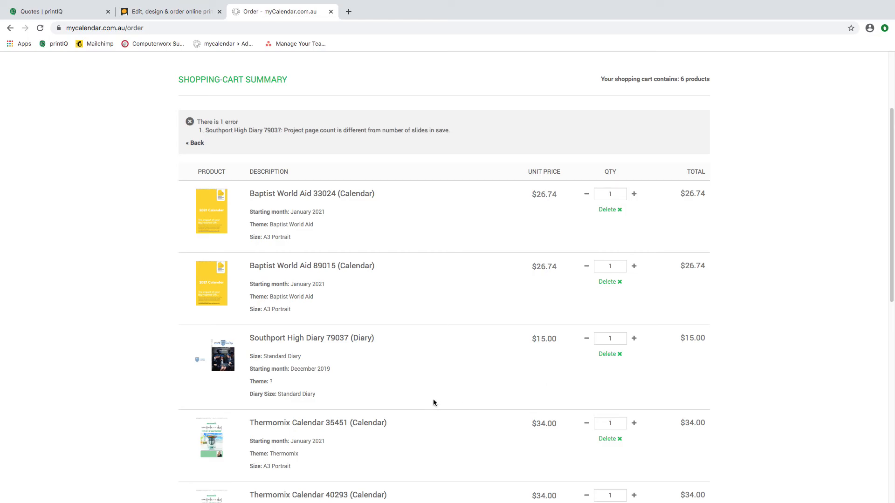
{"action": "scroll", "coordinate": [418, 390], "scroll_direction": "down", "scroll_amount": 7}
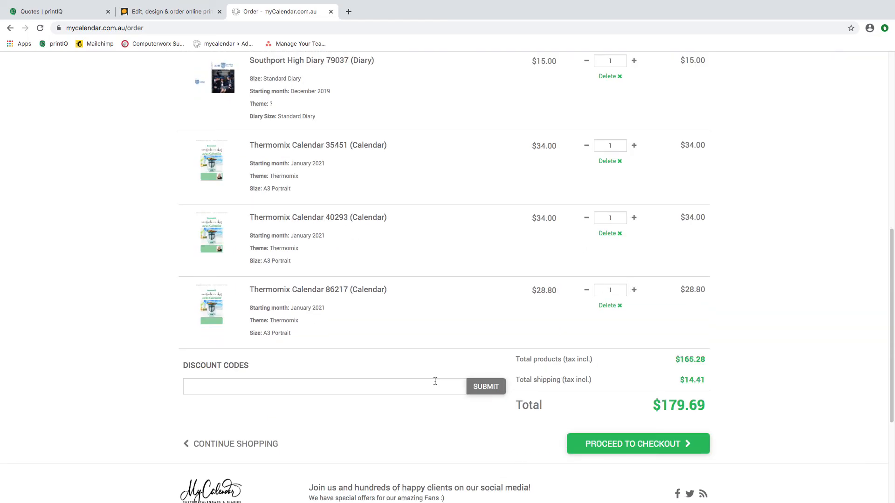
{"action": "scroll", "coordinate": [435, 381], "scroll_direction": "down", "scroll_amount": 1}
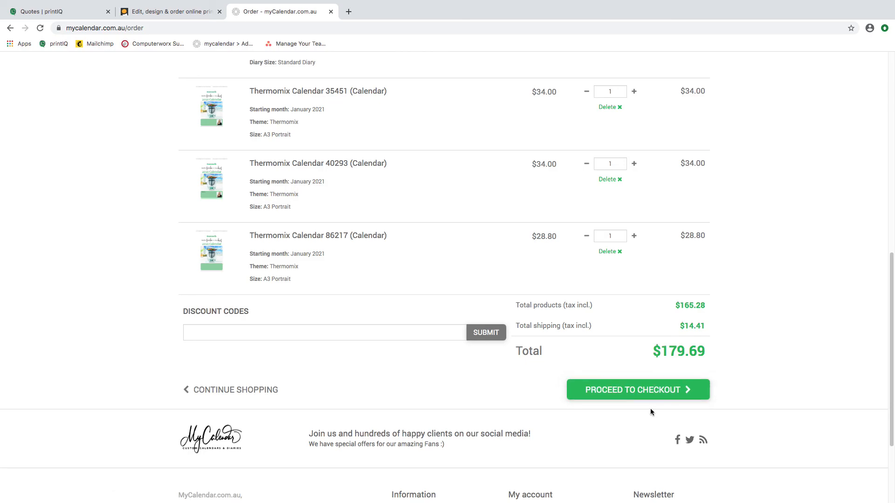
{"action": "scroll", "coordinate": [657, 417], "scroll_direction": "down", "scroll_amount": 5}
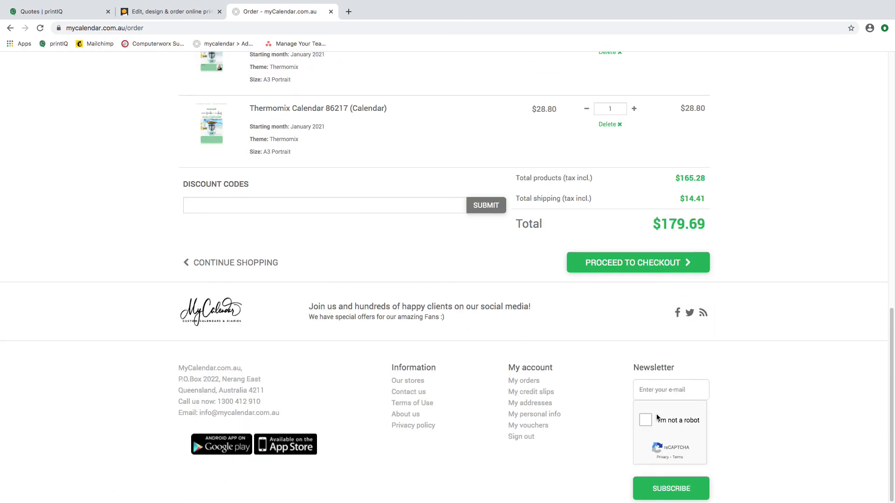
{"action": "scroll", "coordinate": [654, 414], "scroll_direction": "up", "scroll_amount": 5}
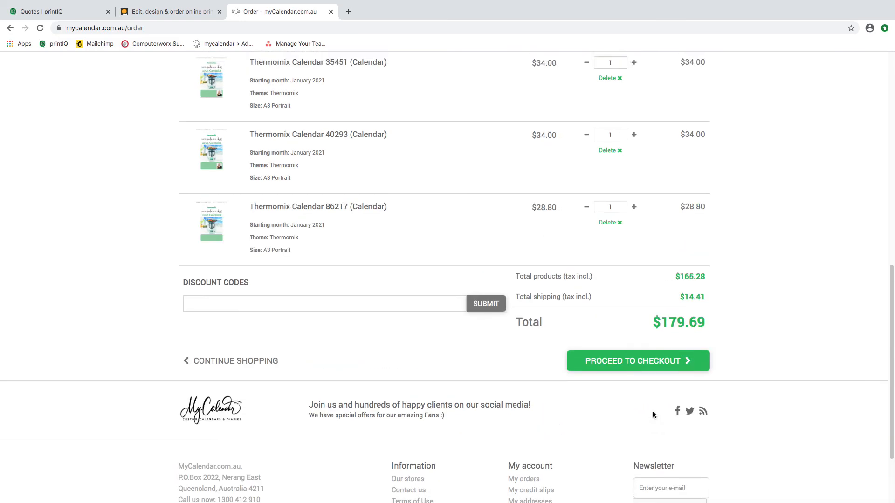
{"action": "scroll", "coordinate": [653, 413], "scroll_direction": "up", "scroll_amount": 10}
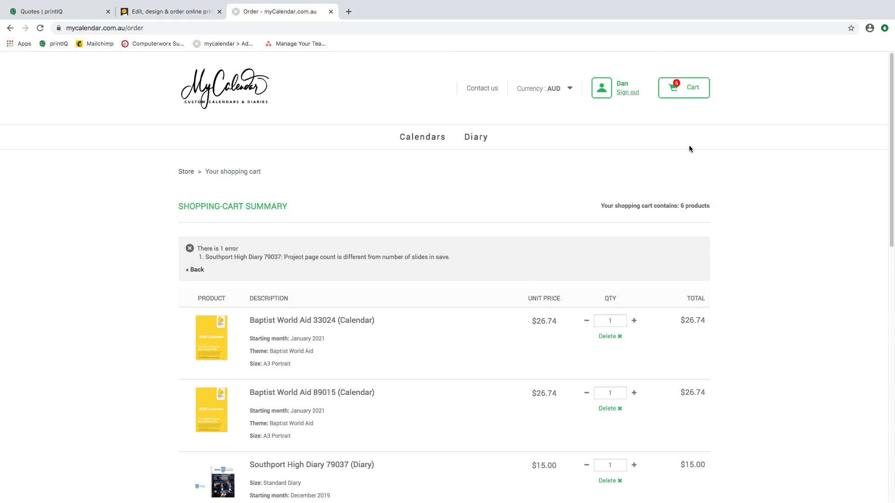
{"action": "mouse_move", "coordinate": [792, 2]}
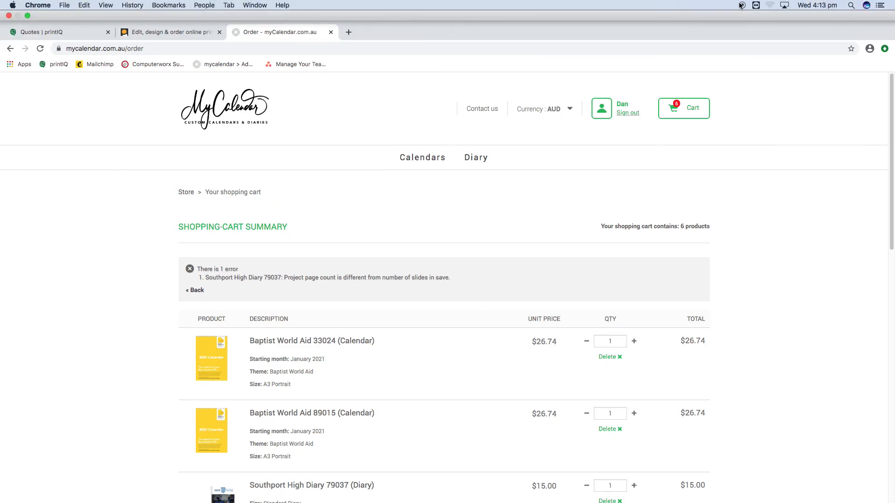